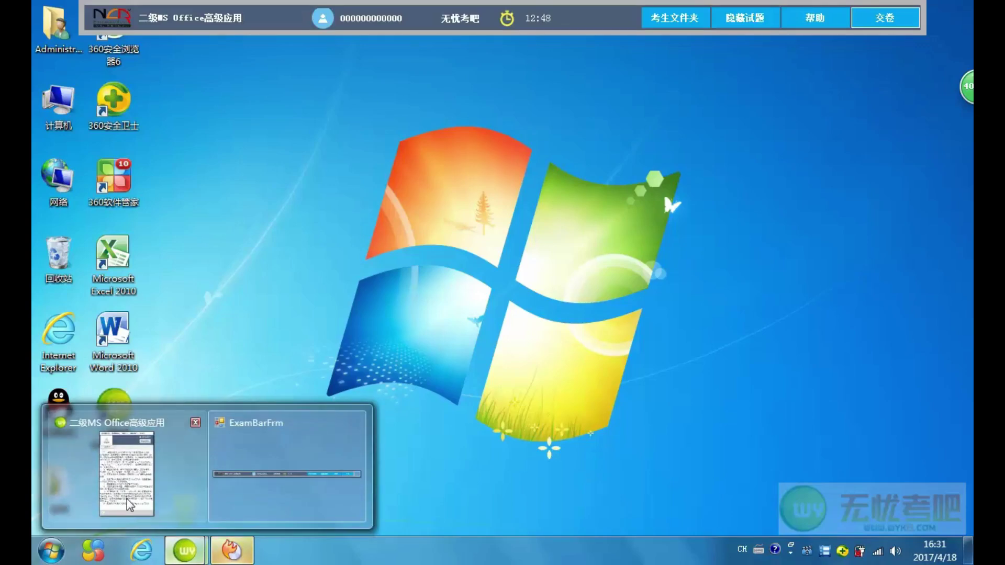
- Restore the 二级MS Office高级应用 exam window to show the Word invitation-letter task
{"action": "left_click", "coordinate": [129, 500]}
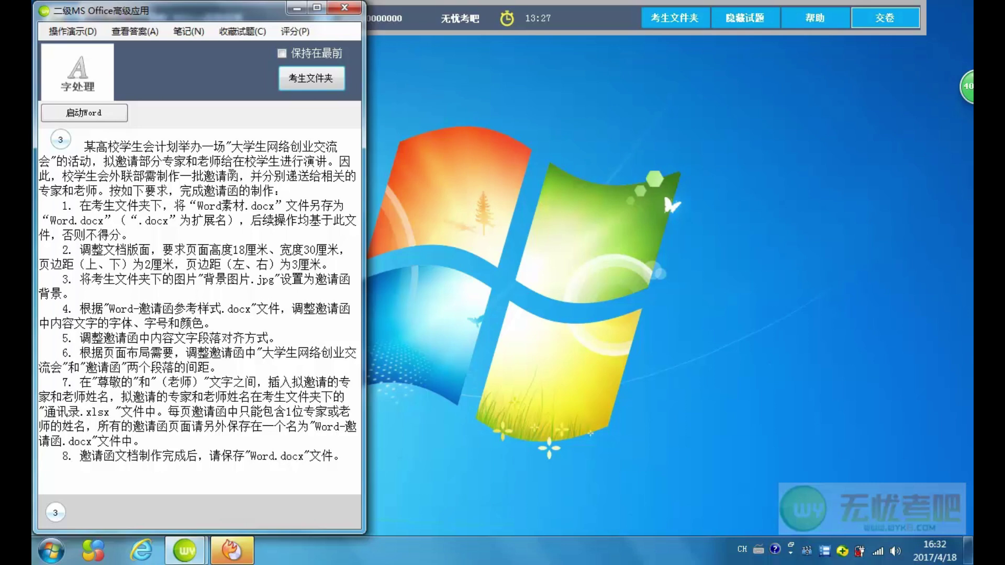
- Open Word素材.docx from the exam folder in a widened Word window beside the instructions
{"action": "left_click", "coordinate": [302, 79]}
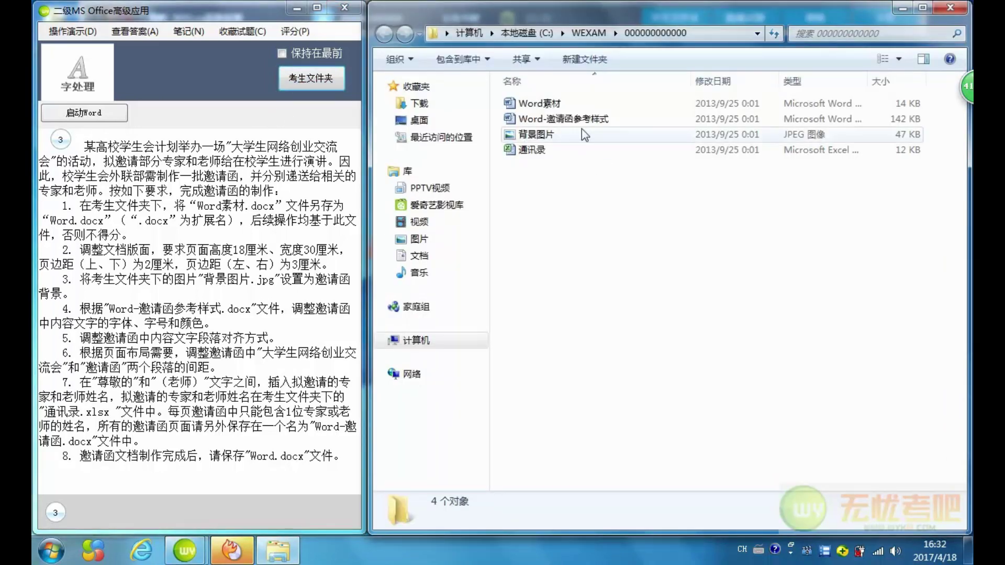
{"action": "left_click", "coordinate": [569, 104]}
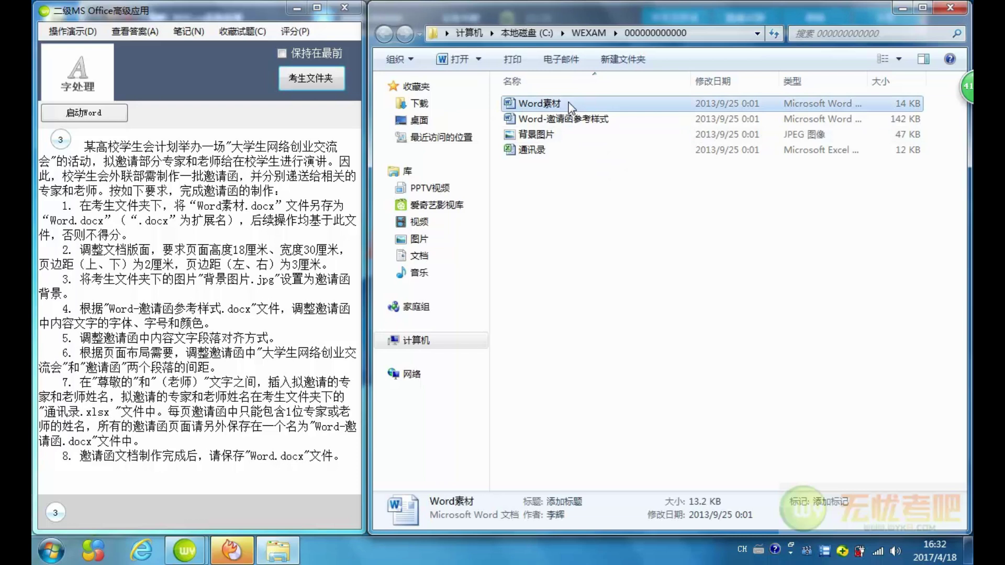
{"action": "double_click", "coordinate": [539, 103]}
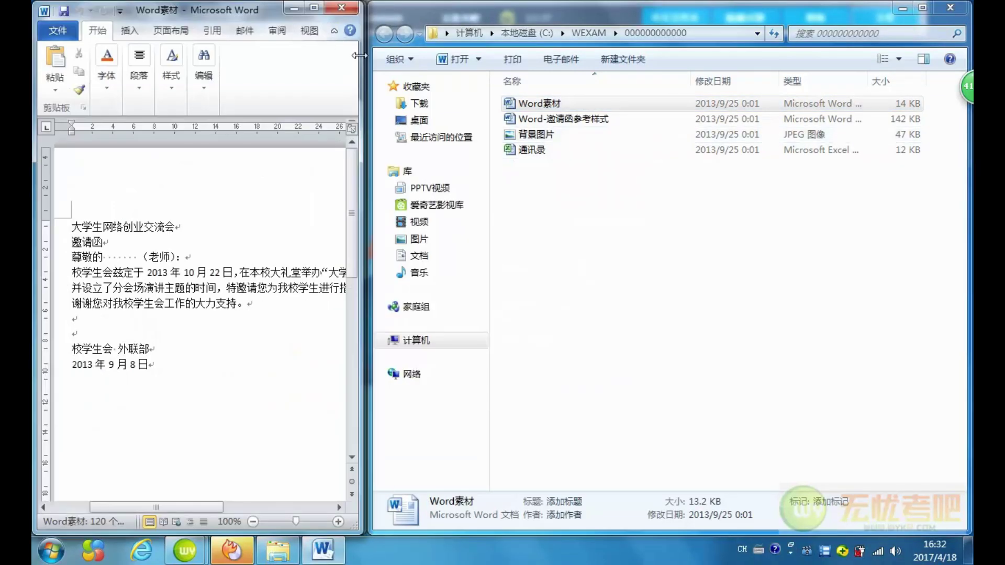
{"action": "left_click_drag", "start_coordinate": [253, 15], "coordinate": [585, 16]}
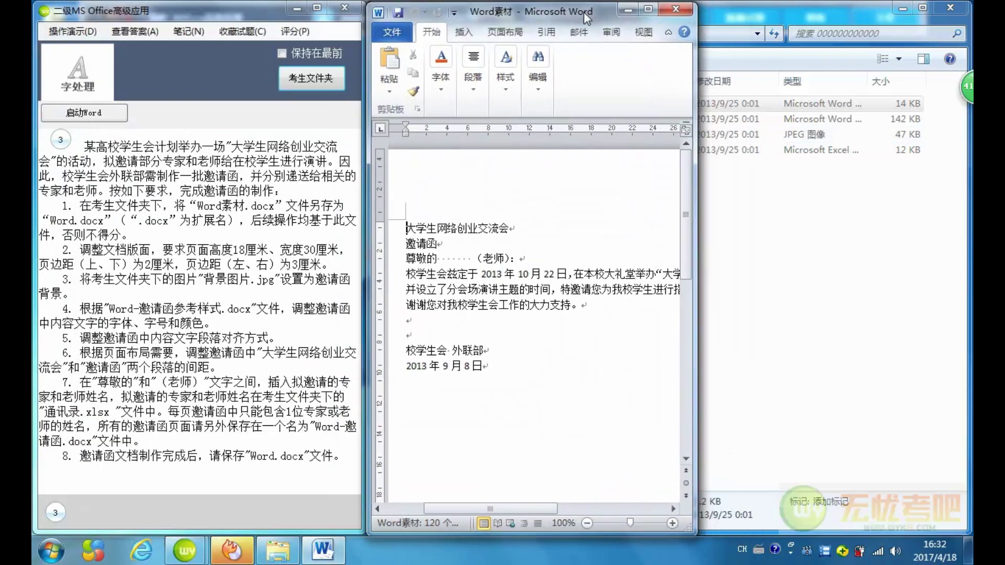
{"action": "left_click_drag", "start_coordinate": [696, 157], "coordinate": [963, 144]}
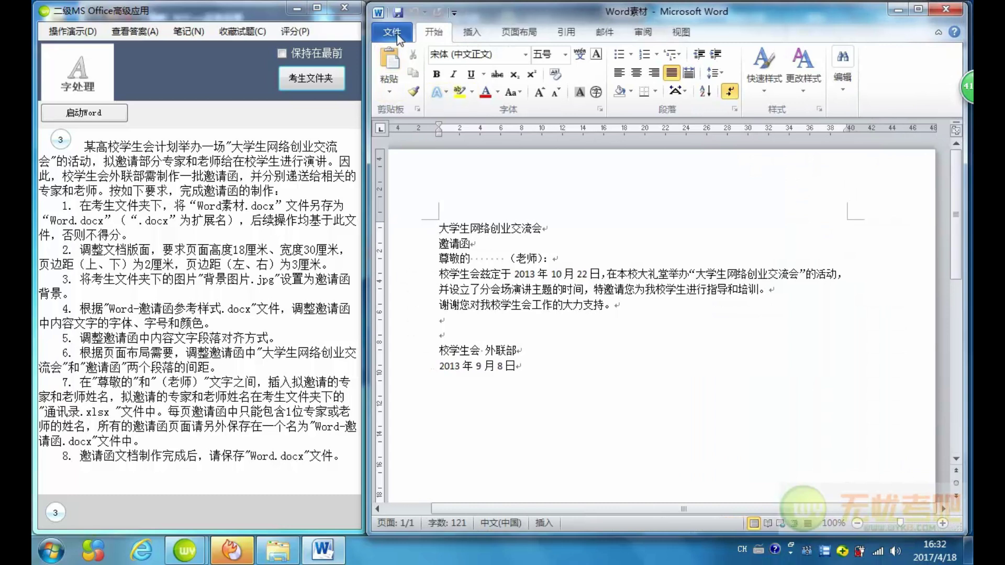
- Save the draft under the new name Word.docx in the exam folder
{"action": "left_click", "coordinate": [393, 34]}
{"action": "left_click", "coordinate": [414, 79]}
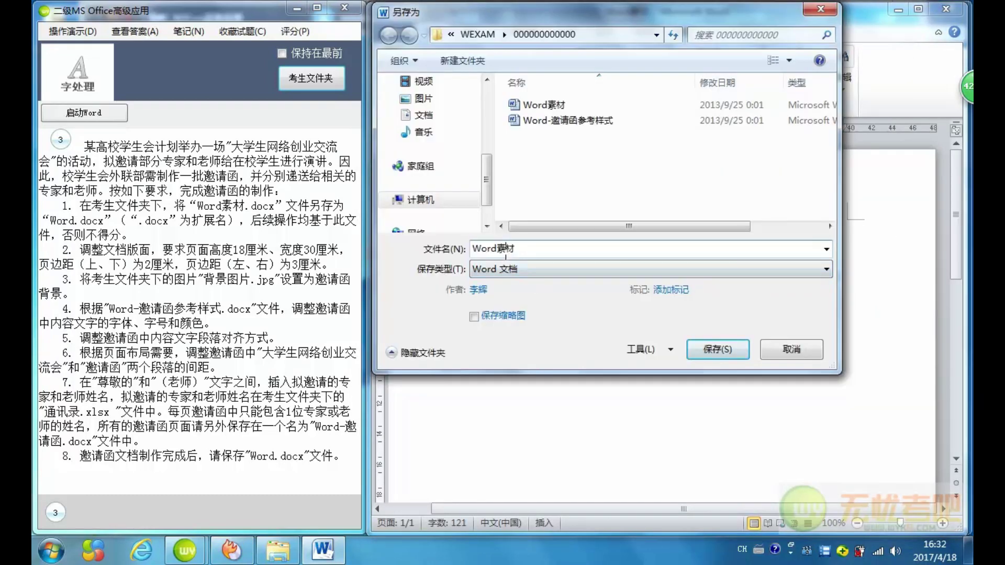
{"action": "left_click_drag", "start_coordinate": [496, 249], "coordinate": [531, 249]}
{"action": "key", "text": "BackSpace"}
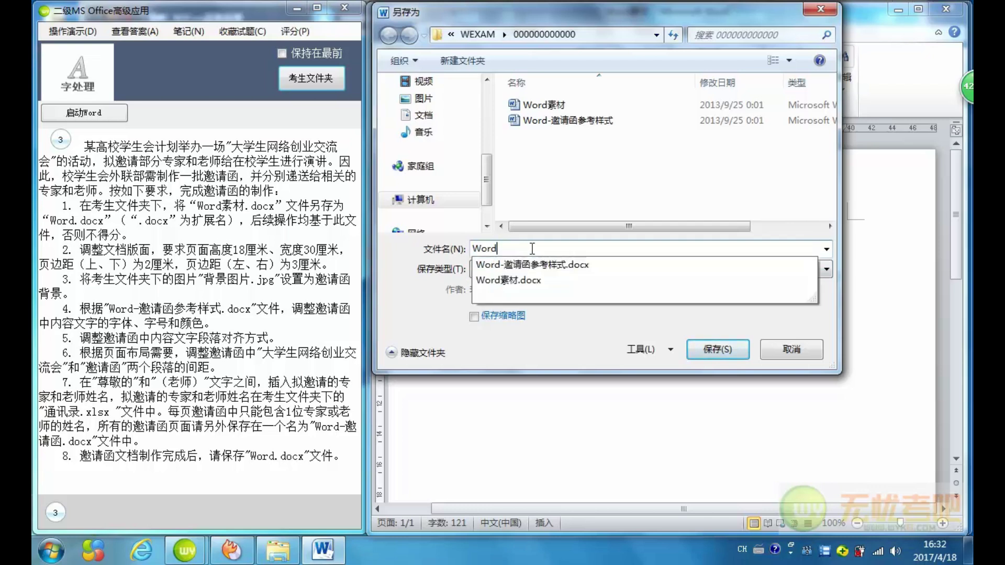
{"action": "left_click", "coordinate": [709, 350]}
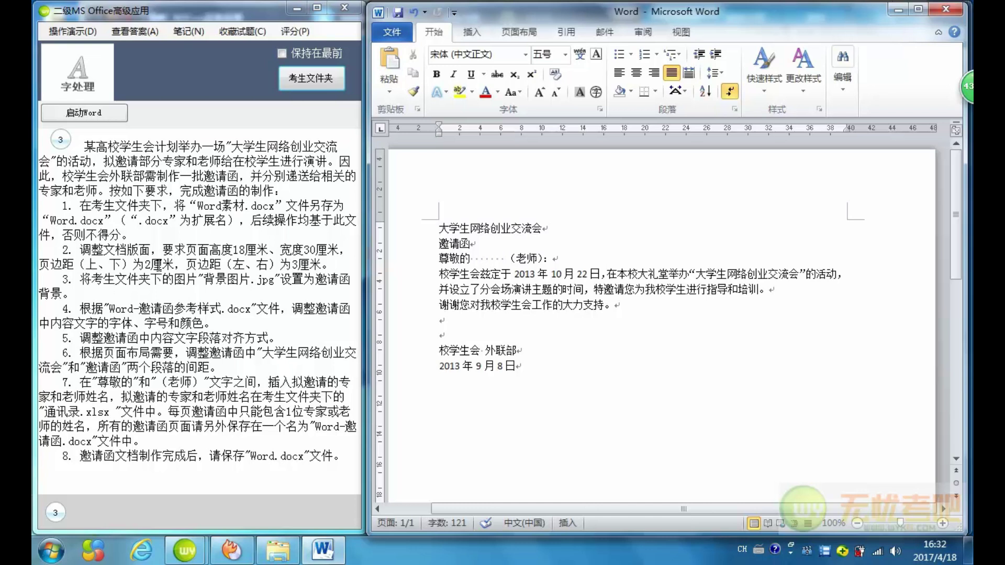
- Set the paper size to 30 cm wide by 18 cm high in Page Setup
{"action": "left_click", "coordinate": [544, 246]}
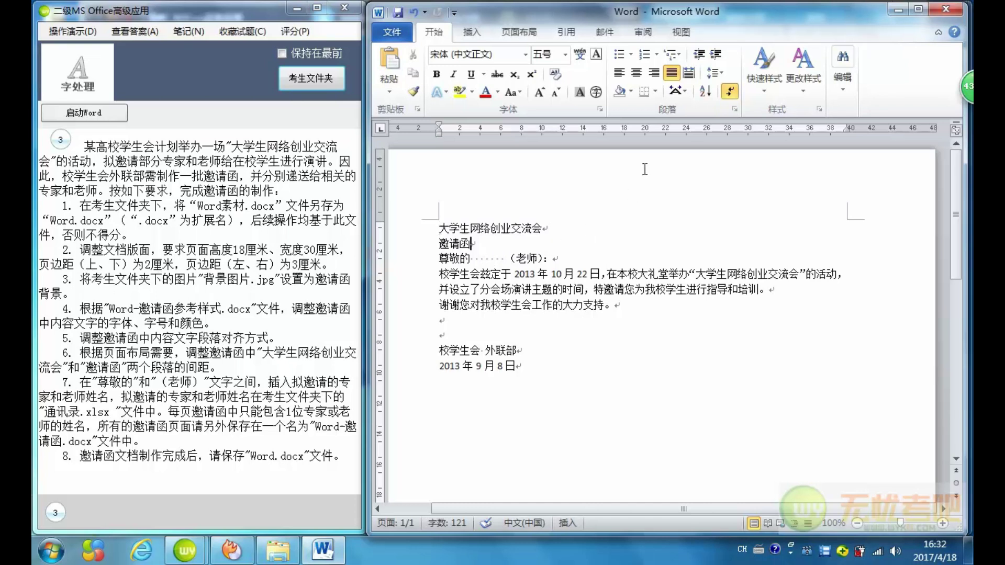
{"action": "left_click", "coordinate": [512, 34]}
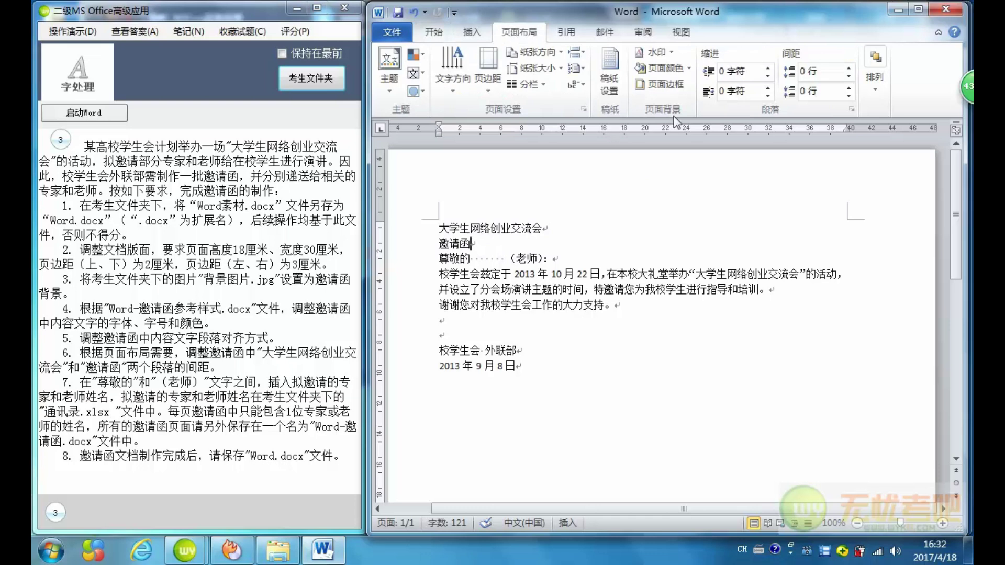
{"action": "left_click", "coordinate": [584, 109]}
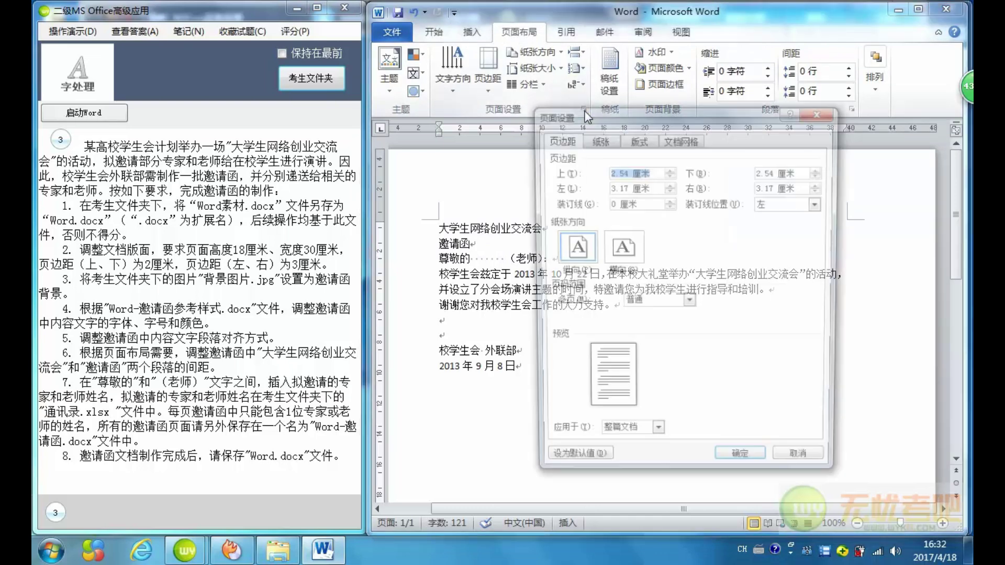
{"action": "left_click", "coordinate": [608, 144]}
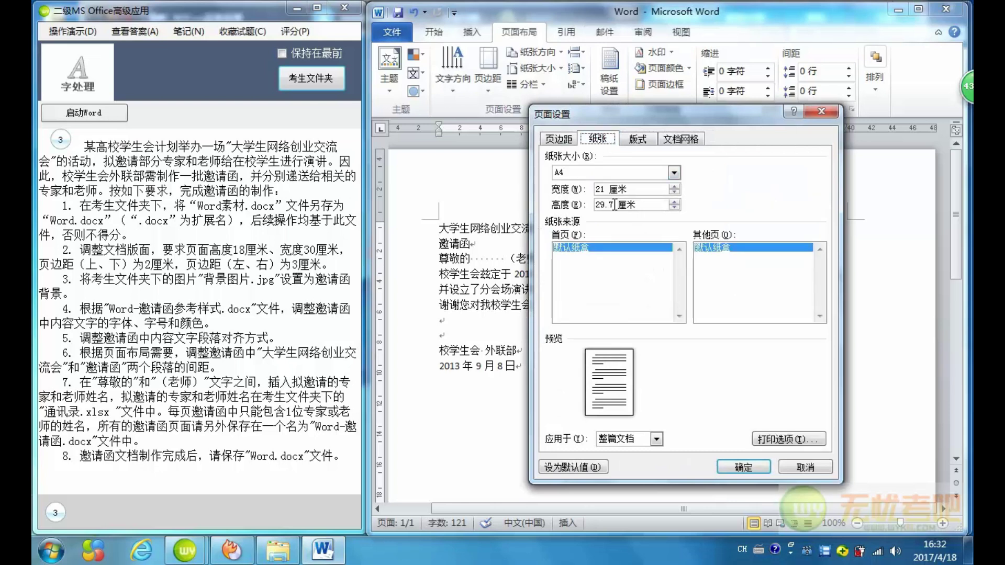
{"action": "left_click_drag", "start_coordinate": [614, 204], "coordinate": [592, 205]}
{"action": "type", "text": "18"}
{"action": "left_click_drag", "start_coordinate": [608, 190], "coordinate": [576, 189]}
{"action": "type", "text": "30"}
- Set top and bottom margins to 2 cm, left and right to 3 cm, and apply
{"action": "left_click", "coordinate": [557, 142]}
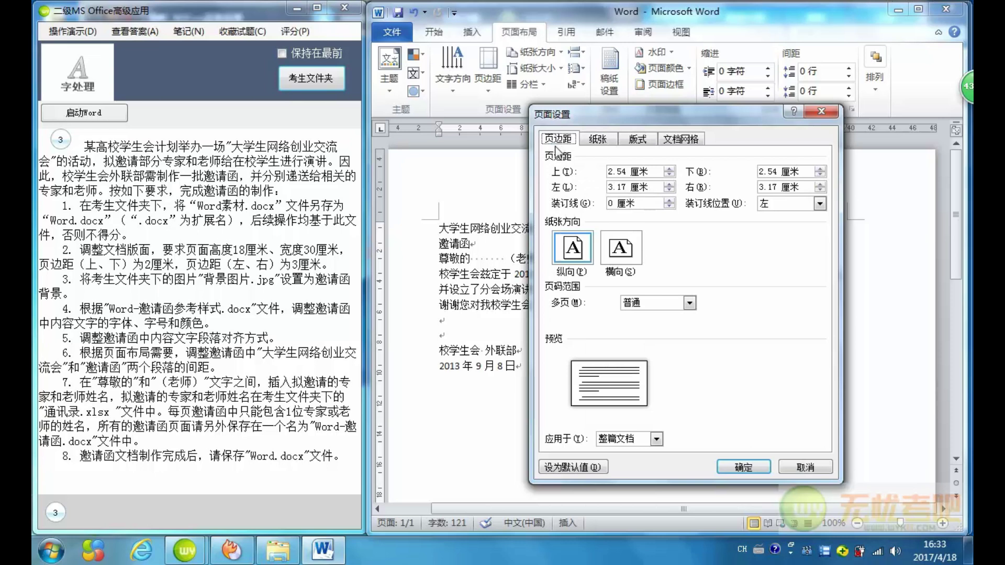
{"action": "left_click_drag", "start_coordinate": [629, 171], "coordinate": [610, 172]}
{"action": "type", "text": "2"}
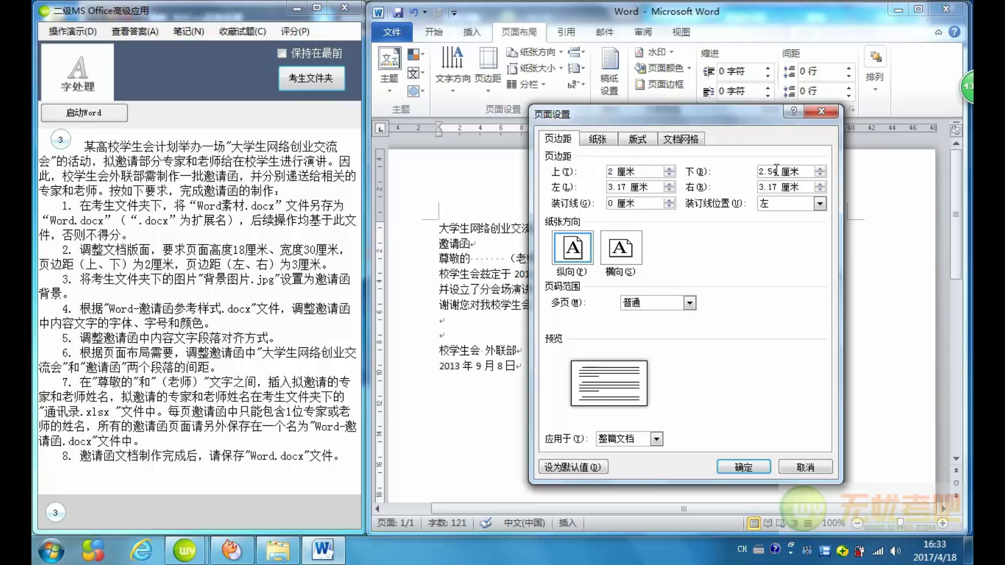
{"action": "left_click_drag", "start_coordinate": [779, 171], "coordinate": [752, 174]}
{"action": "type", "text": "2"}
{"action": "left_click_drag", "start_coordinate": [629, 187], "coordinate": [609, 187]}
{"action": "type", "text": "3"}
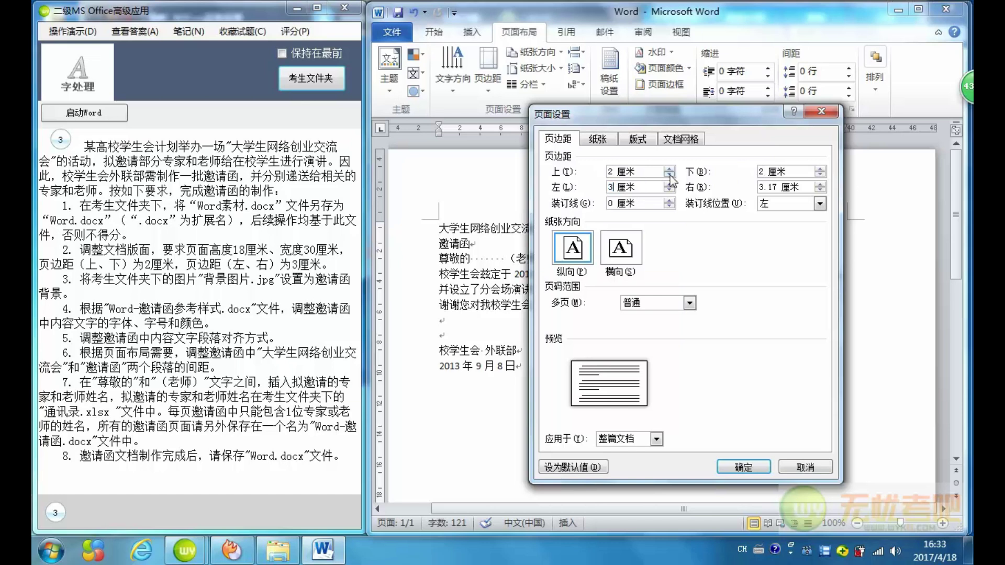
{"action": "left_click_drag", "start_coordinate": [779, 187], "coordinate": [736, 185]}
{"action": "type", "text": "3"}
{"action": "left_click", "coordinate": [756, 468]}
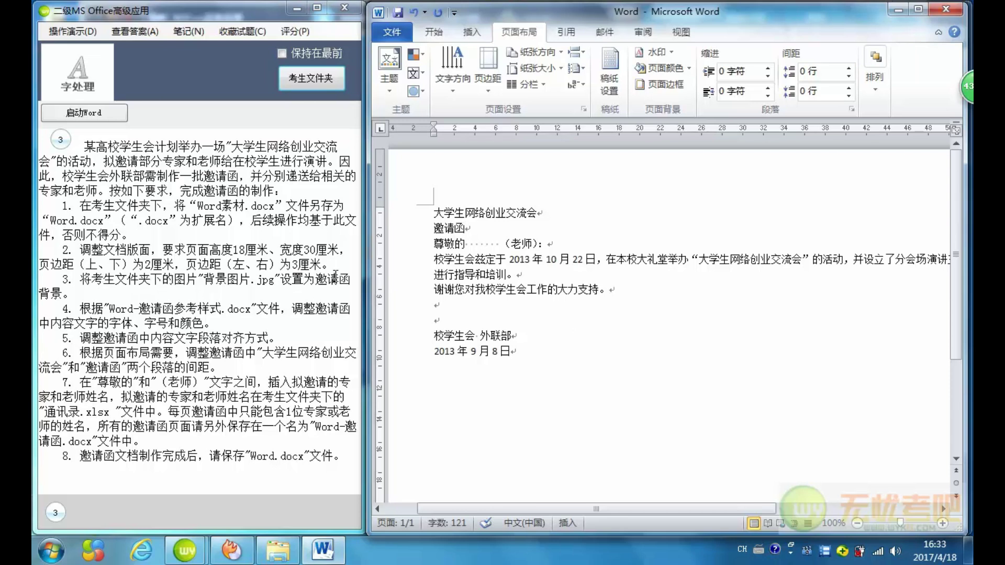
{"action": "left_click", "coordinate": [530, 276]}
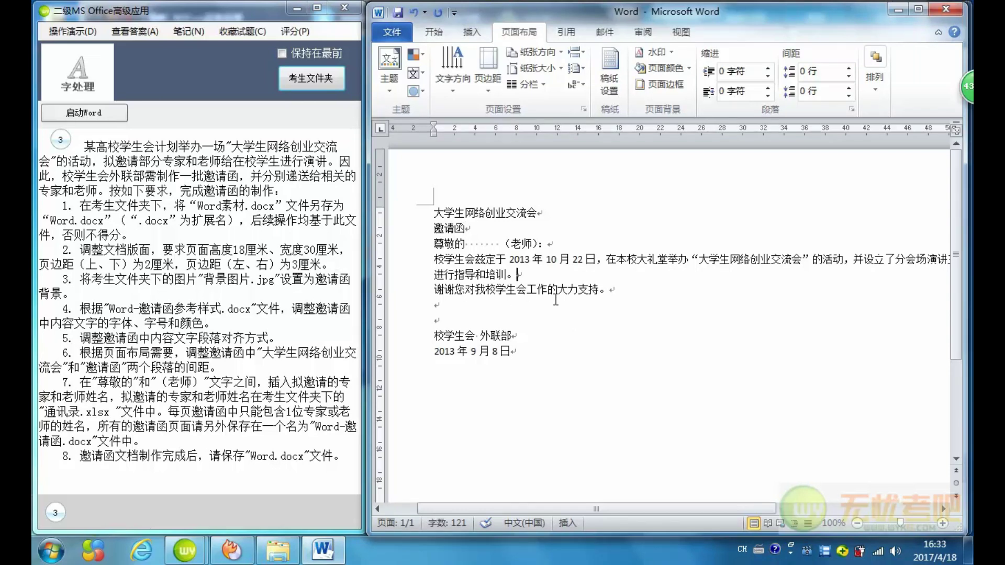
{"action": "left_click", "coordinate": [682, 71]}
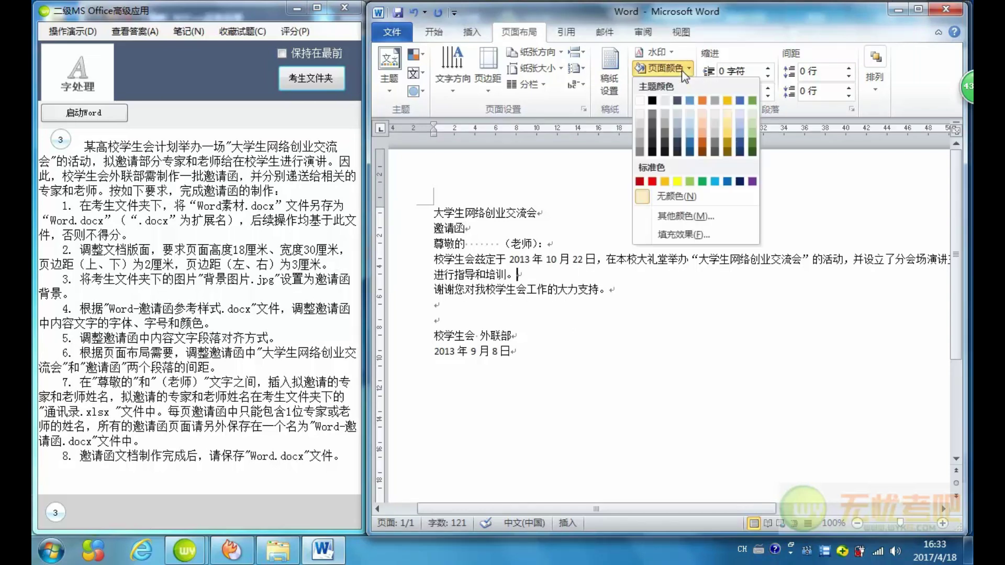
{"action": "left_click", "coordinate": [680, 235]}
{"action": "left_click", "coordinate": [768, 142]}
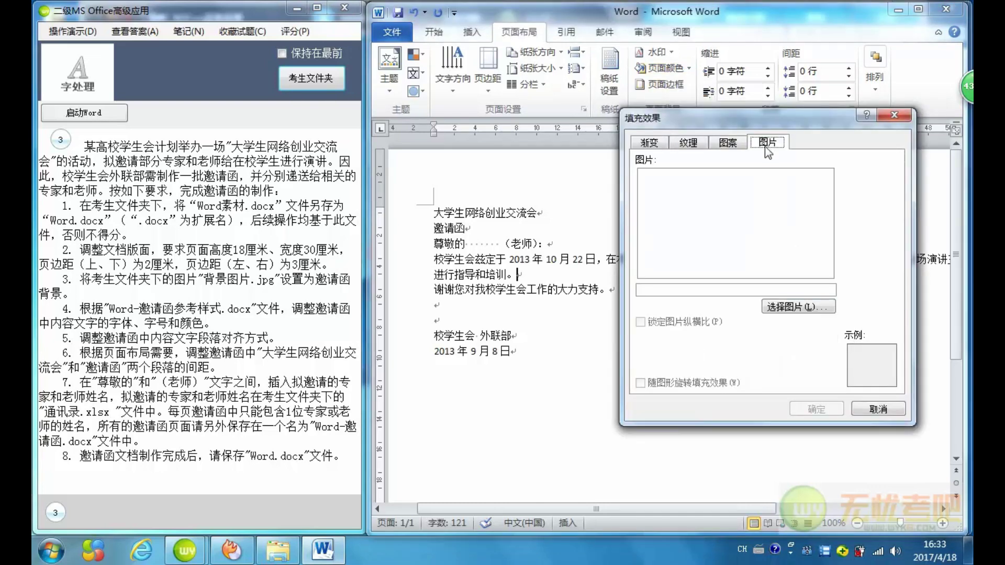
{"action": "left_click", "coordinate": [781, 306]}
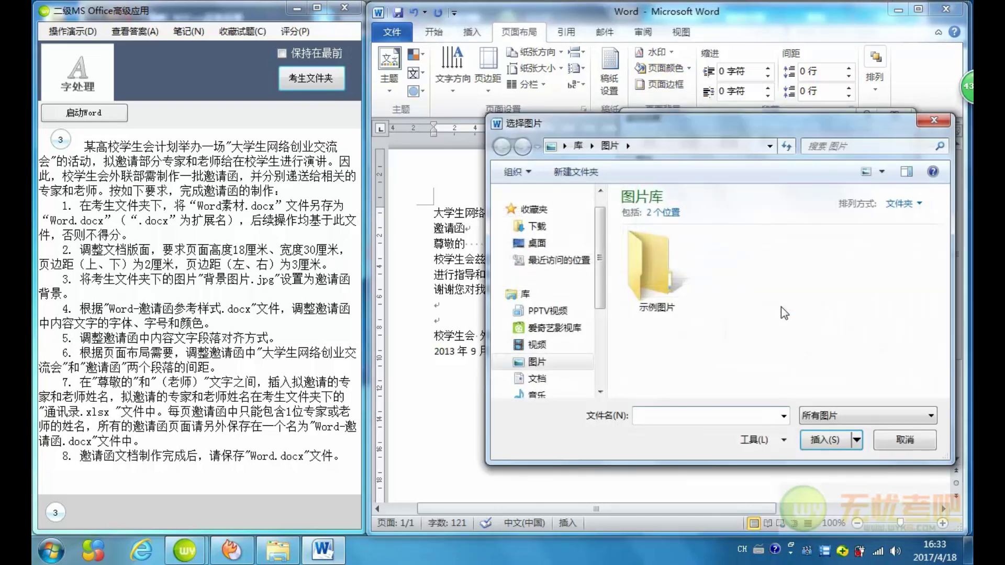
{"action": "scroll", "coordinate": [542, 362], "scroll_direction": "down", "scroll_amount": 3}
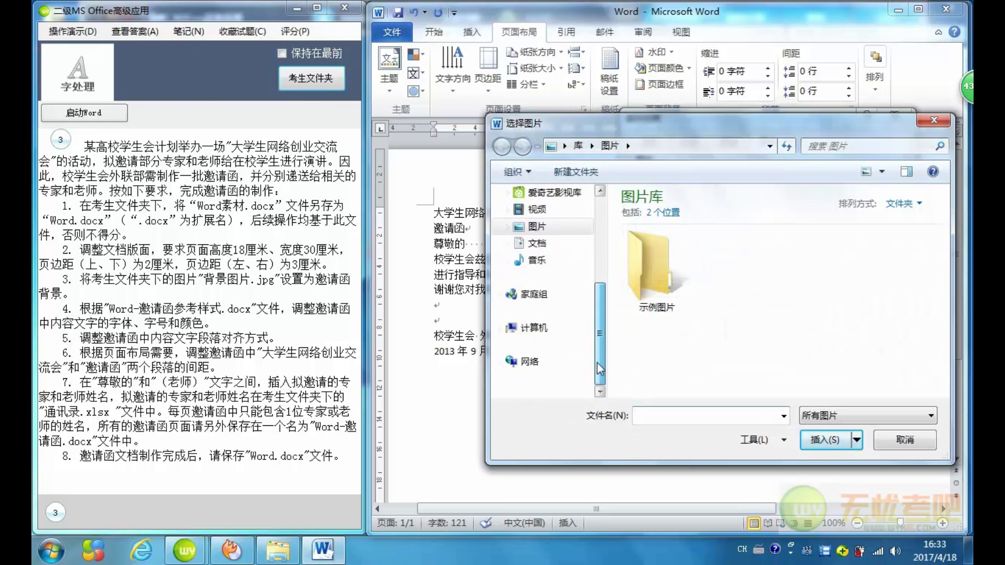
{"action": "left_click", "coordinate": [538, 336]}
{"action": "double_click", "coordinate": [707, 233]}
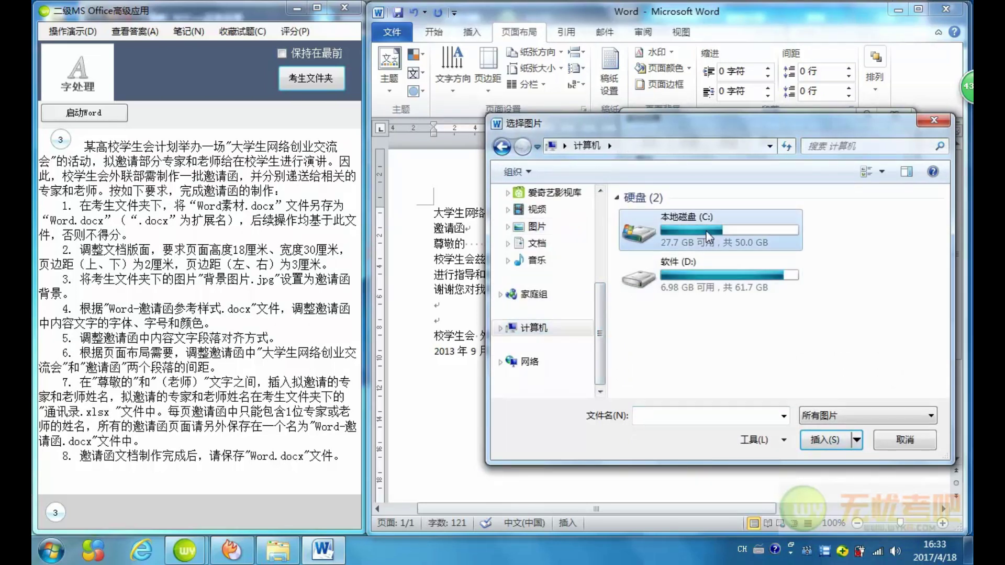
{"action": "double_click", "coordinate": [675, 279]}
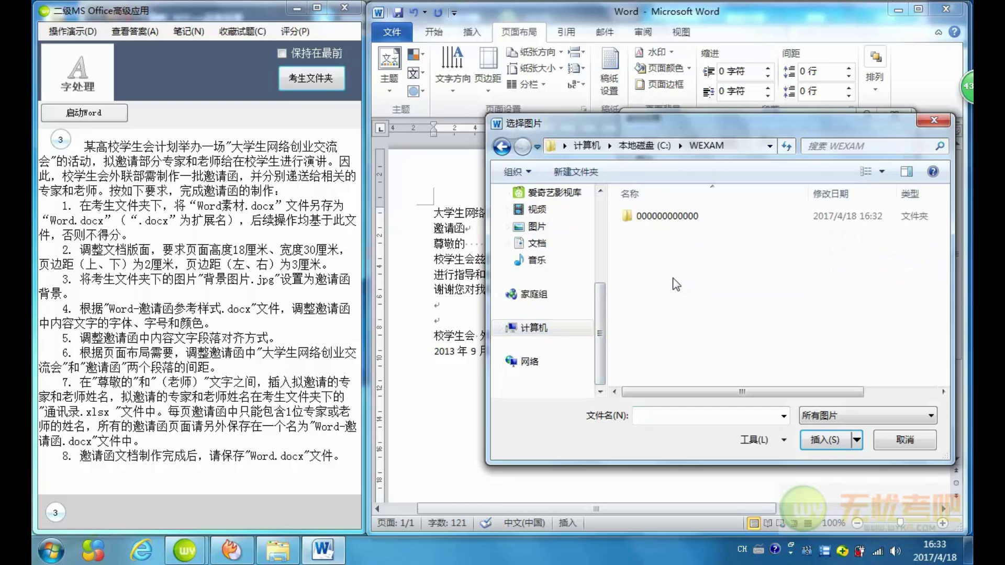
{"action": "double_click", "coordinate": [668, 216]}
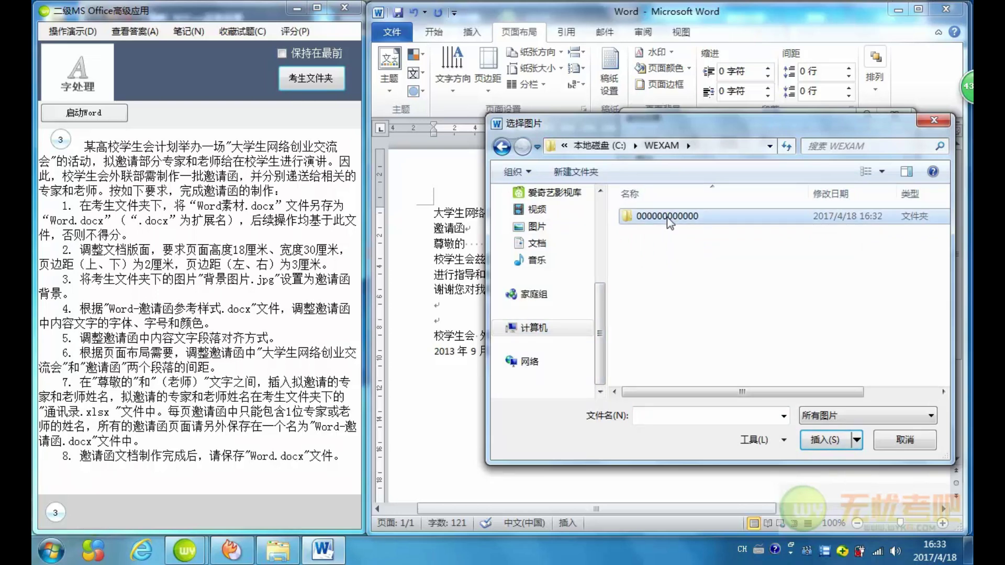
{"action": "left_click", "coordinate": [667, 217]}
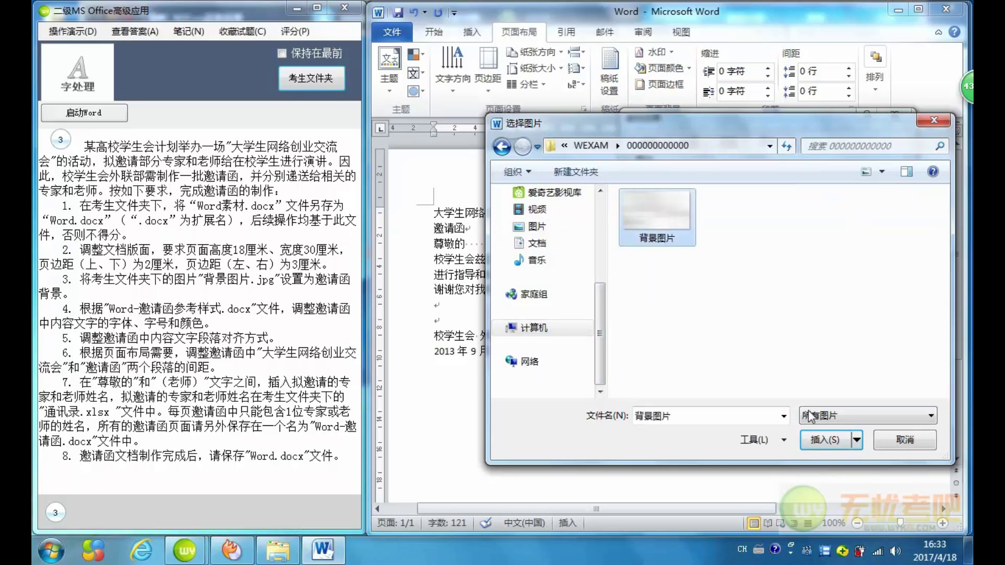
{"action": "left_click", "coordinate": [825, 440]}
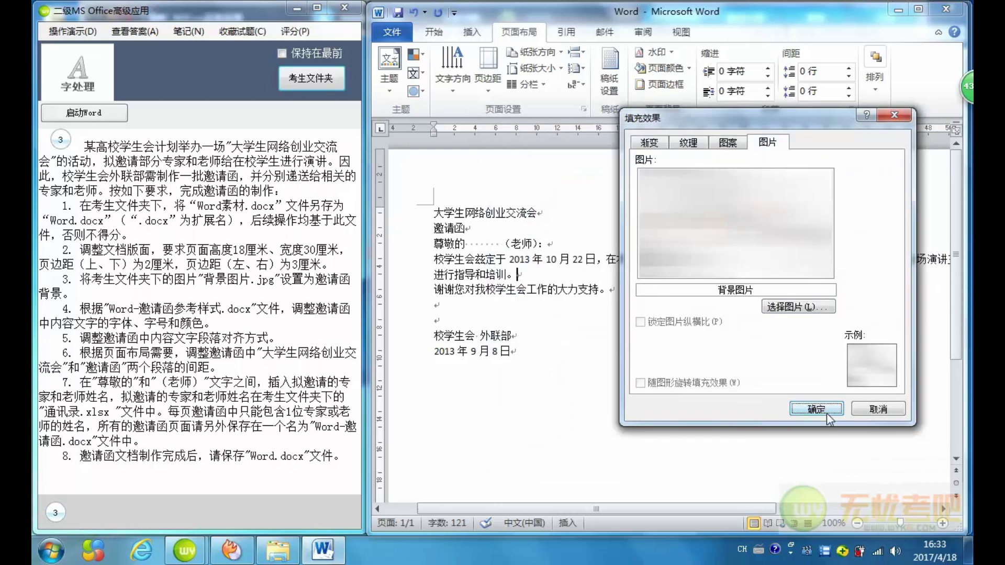
{"action": "left_click", "coordinate": [823, 410]}
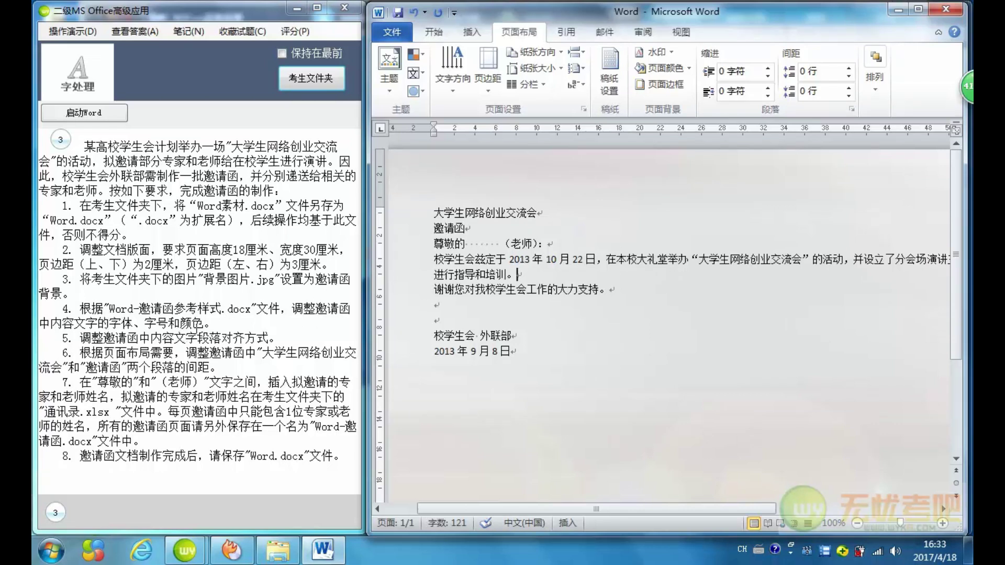
- Open Word-邀请函参考样式 on the left half, zoomed out to a full page, beside the letter
{"action": "left_click", "coordinate": [280, 555]}
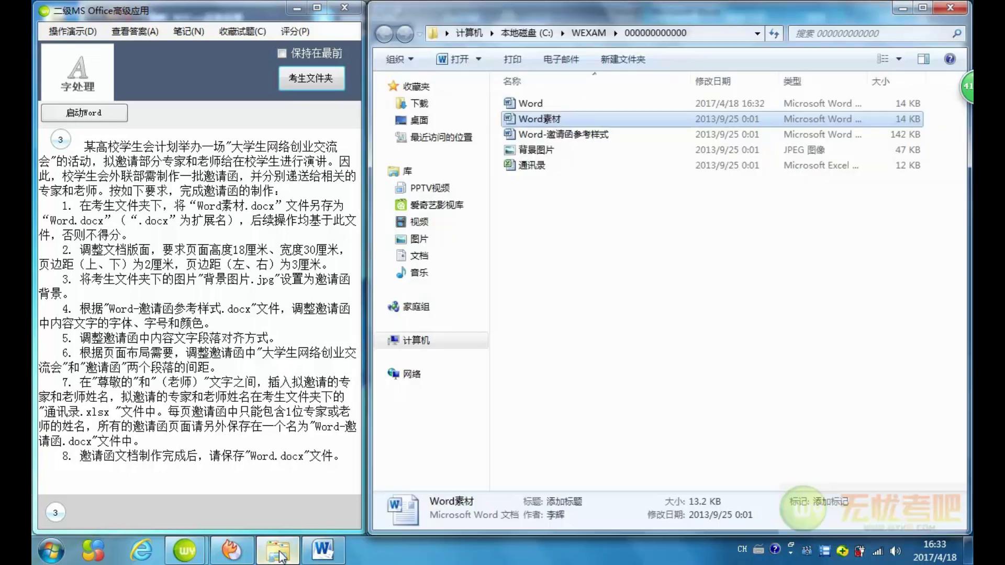
{"action": "left_click", "coordinate": [599, 136]}
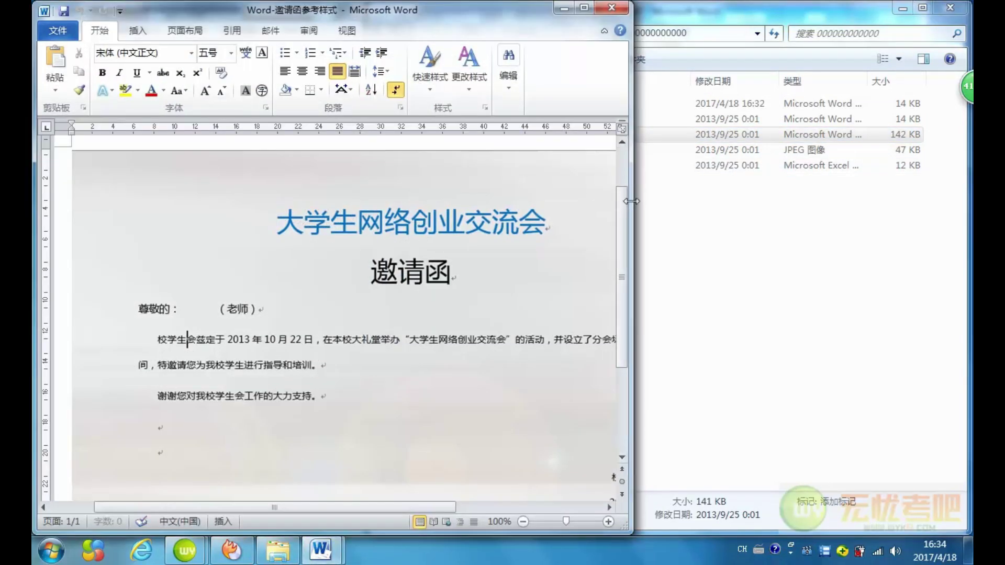
{"action": "left_click_drag", "start_coordinate": [627, 208], "coordinate": [364, 192]}
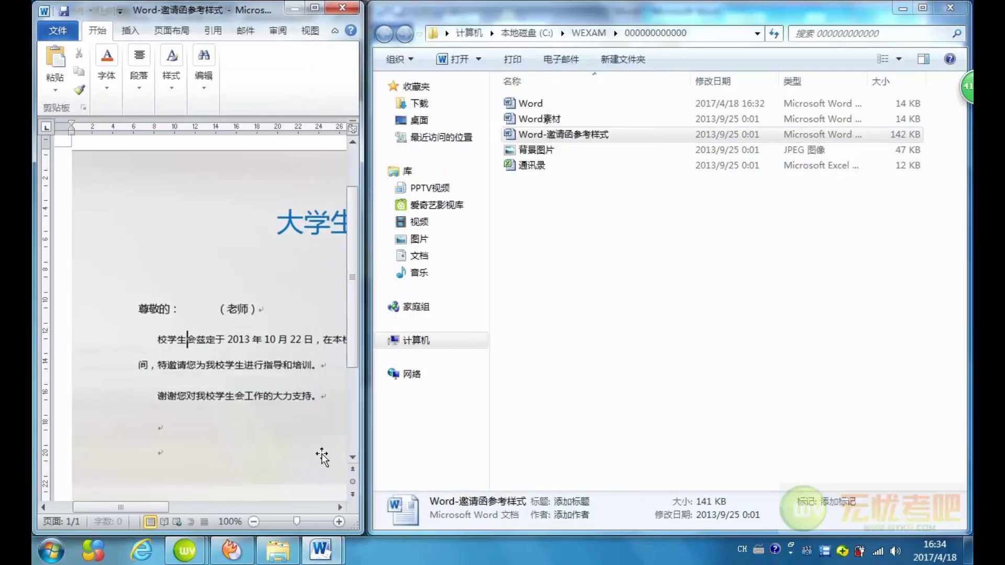
{"action": "left_click", "coordinate": [255, 522]}
{"action": "left_click", "coordinate": [255, 522]}
{"action": "left_click", "coordinate": [255, 522]}
{"action": "left_click", "coordinate": [255, 522]}
{"action": "left_click", "coordinate": [255, 522]}
{"action": "left_click", "coordinate": [255, 522]}
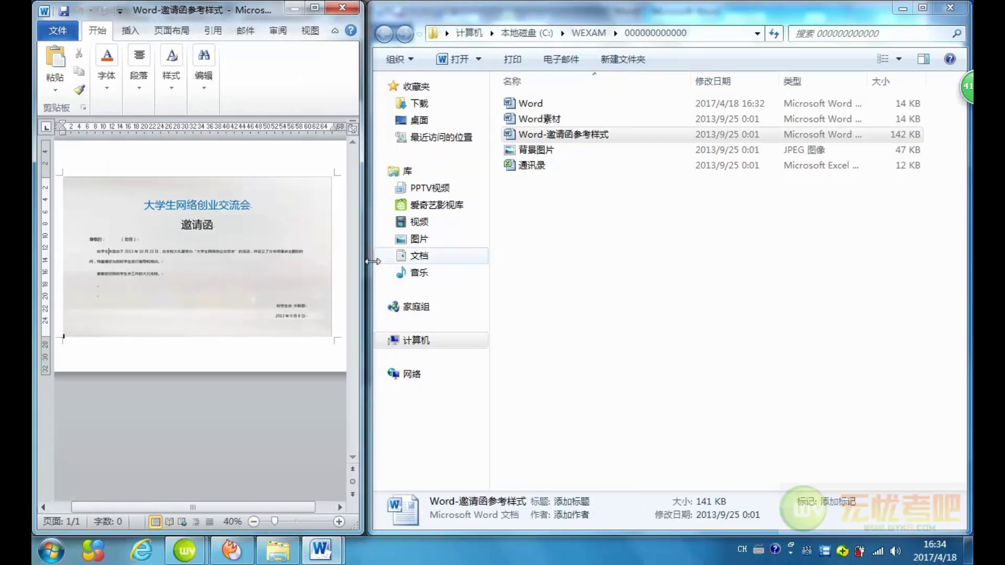
{"action": "mouse_move", "coordinate": [321, 550]}
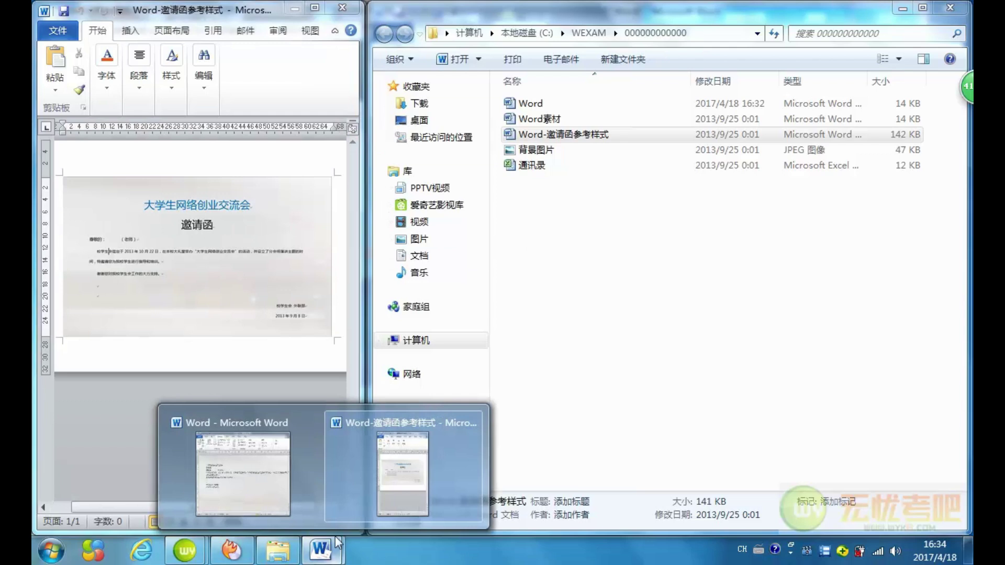
{"action": "left_click", "coordinate": [272, 482]}
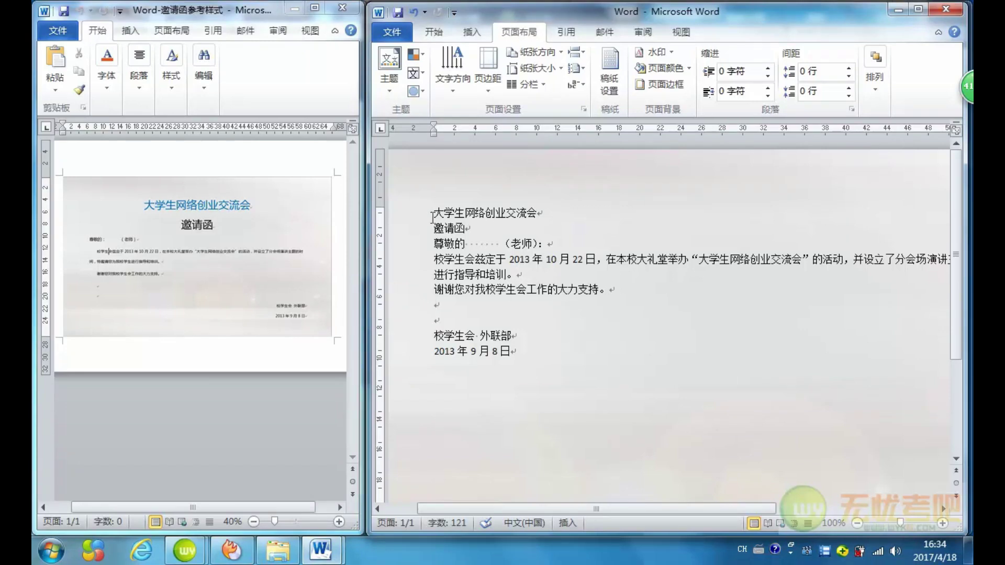
- Set all the letter text in the 微软雅黑 font
{"action": "left_click_drag", "start_coordinate": [432, 216], "coordinate": [560, 356]}
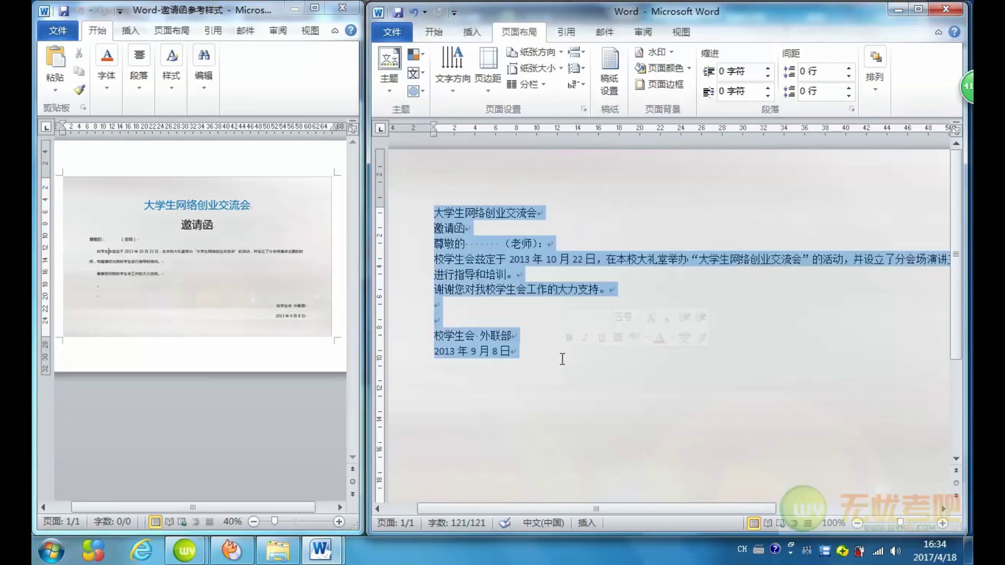
{"action": "left_click", "coordinate": [434, 32]}
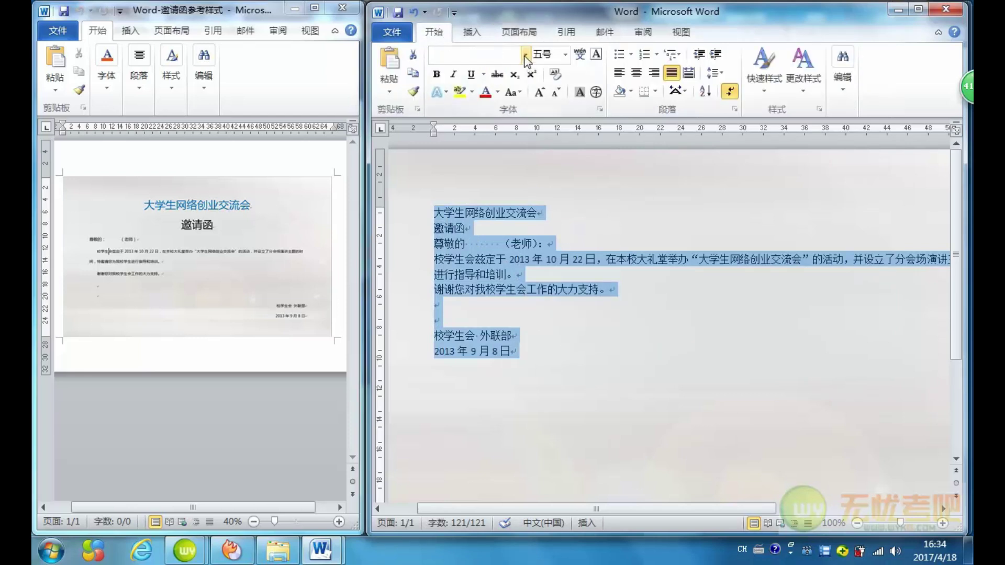
{"action": "left_click", "coordinate": [526, 54]}
{"action": "left_click", "coordinate": [471, 181]}
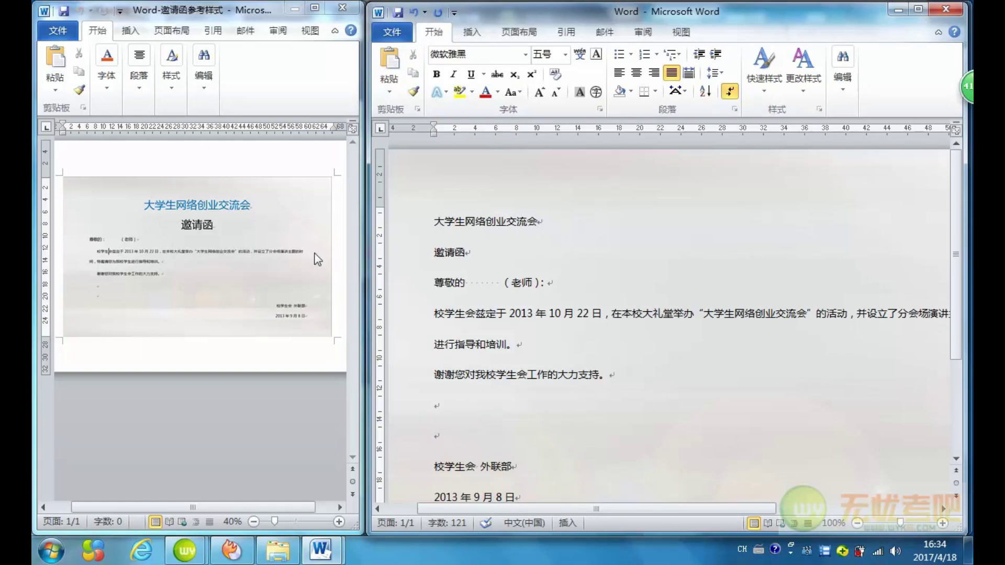
- Make the 大学生网络创业交流会 title 一号, blue and centred
{"action": "left_click_drag", "start_coordinate": [435, 221], "coordinate": [539, 222]}
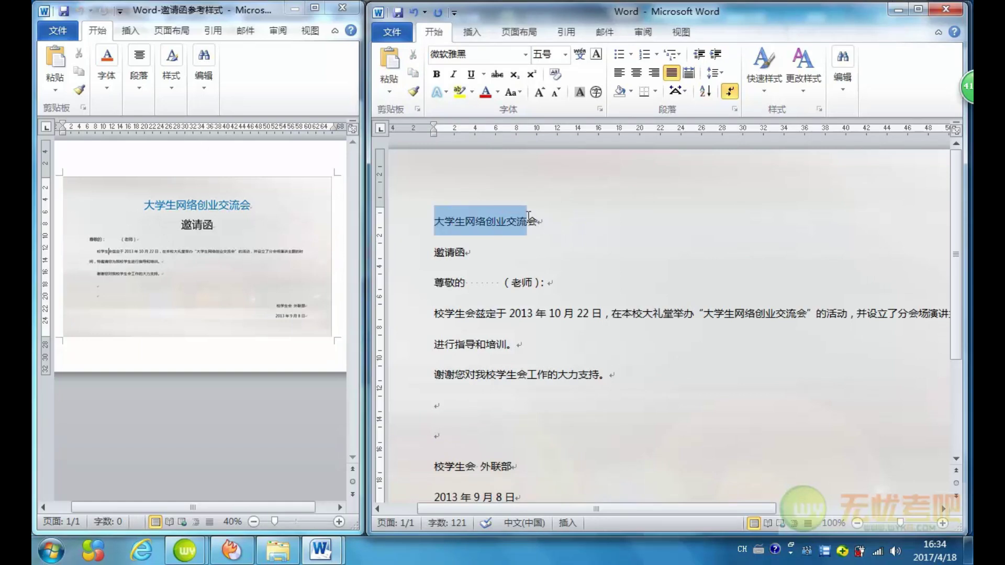
{"action": "left_click", "coordinate": [565, 55]}
{"action": "left_click", "coordinate": [548, 106]}
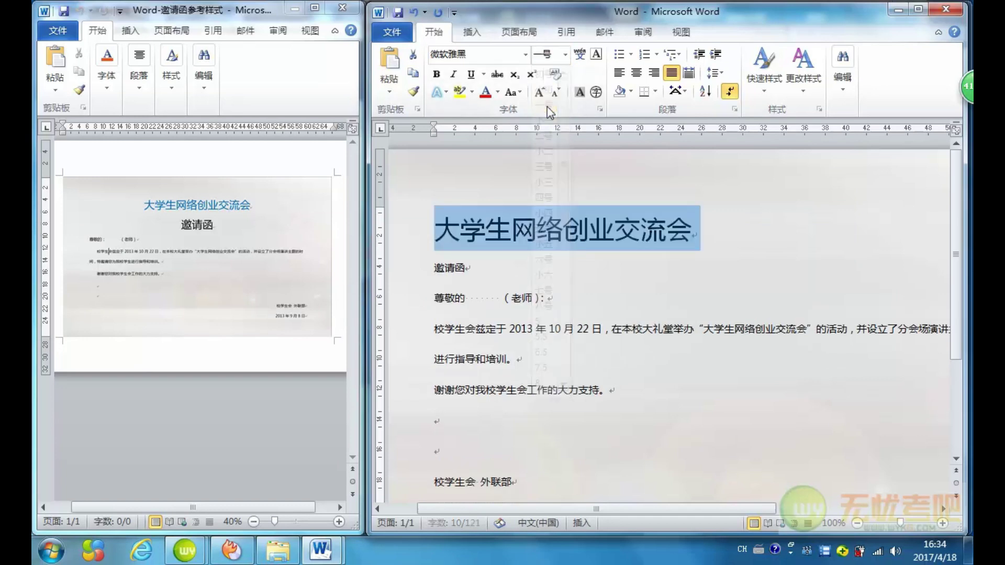
{"action": "left_click", "coordinate": [499, 97]}
{"action": "left_click", "coordinate": [572, 223]}
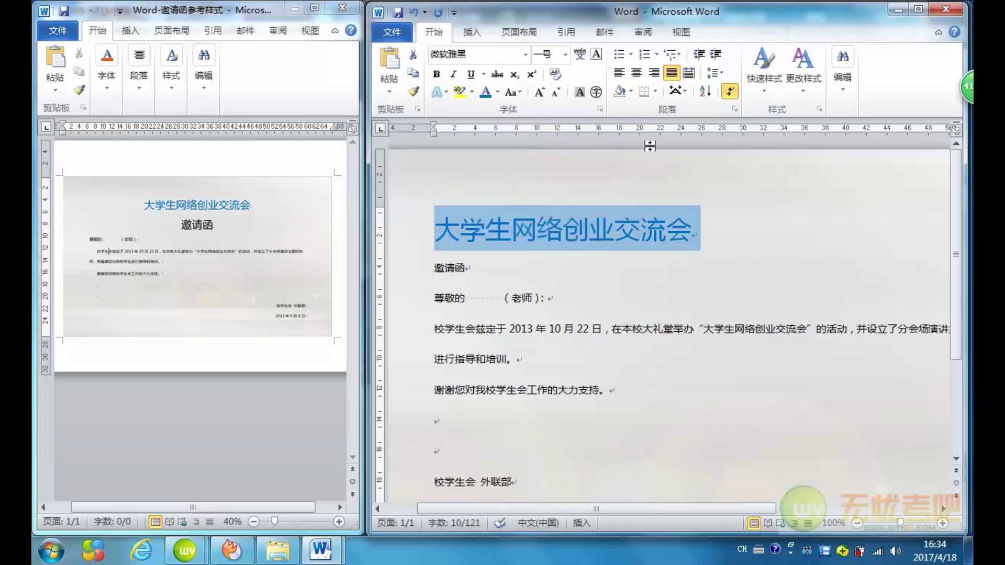
{"action": "left_click", "coordinate": [637, 74]}
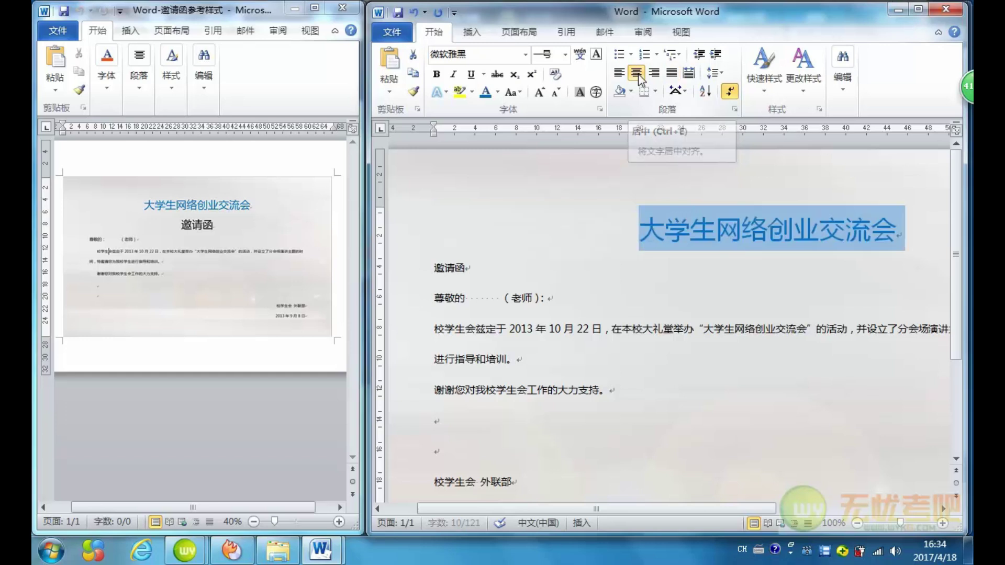
- Make the 邀请函 heading 一号 and centred
{"action": "left_click", "coordinate": [445, 269]}
{"action": "left_click_drag", "start_coordinate": [434, 267], "coordinate": [469, 265]}
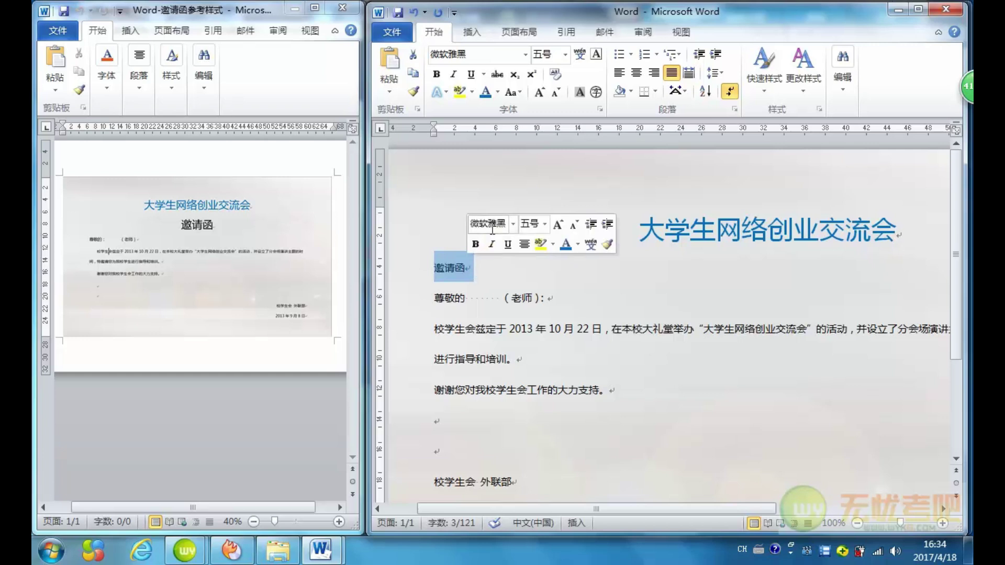
{"action": "left_click", "coordinate": [566, 55]}
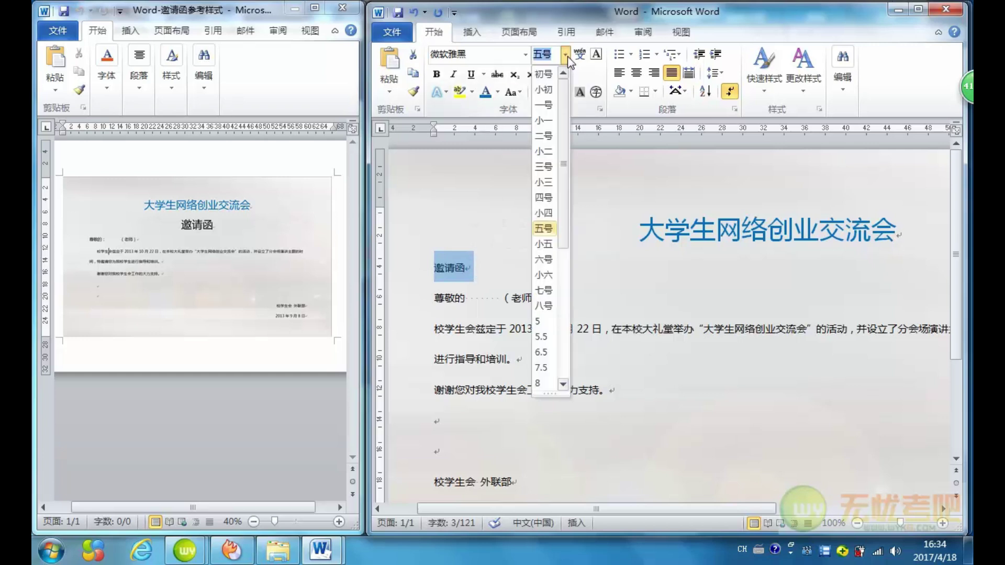
{"action": "left_click", "coordinate": [547, 93]}
{"action": "left_click", "coordinate": [636, 72]}
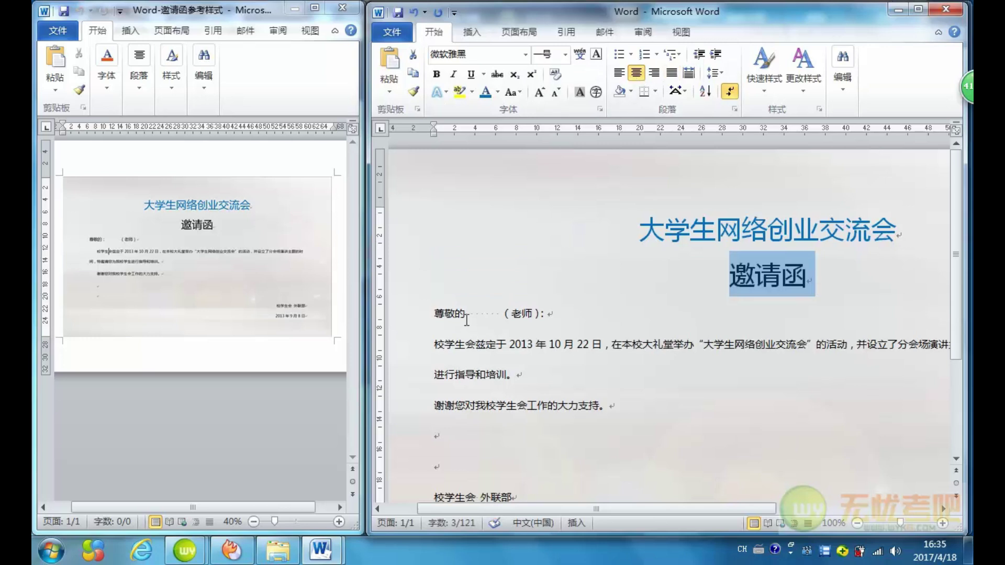
- Justify the greeting and body paragraphs and set them to 四号
{"action": "left_click_drag", "start_coordinate": [432, 314], "coordinate": [613, 406]}
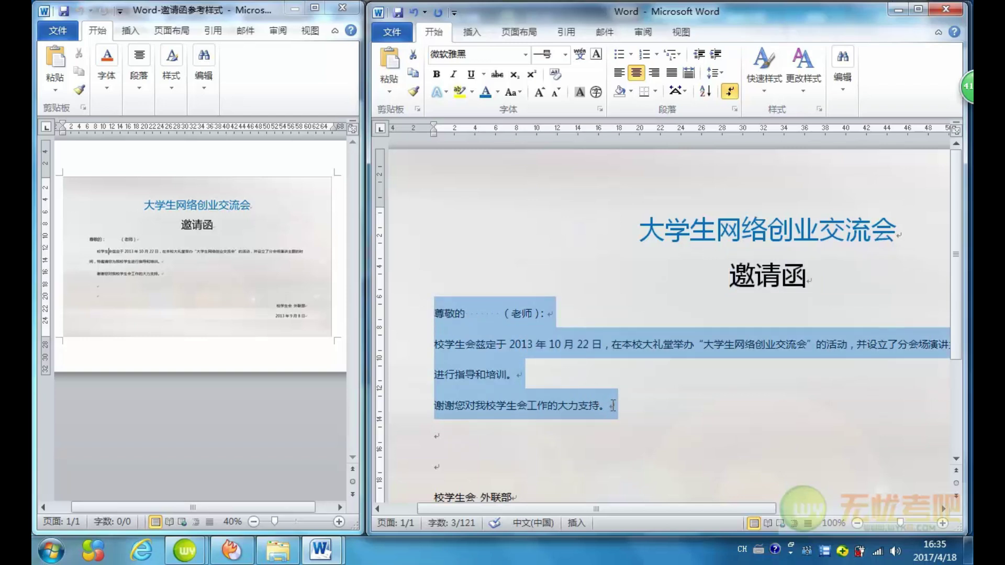
{"action": "key", "text": "ctrl+j"}
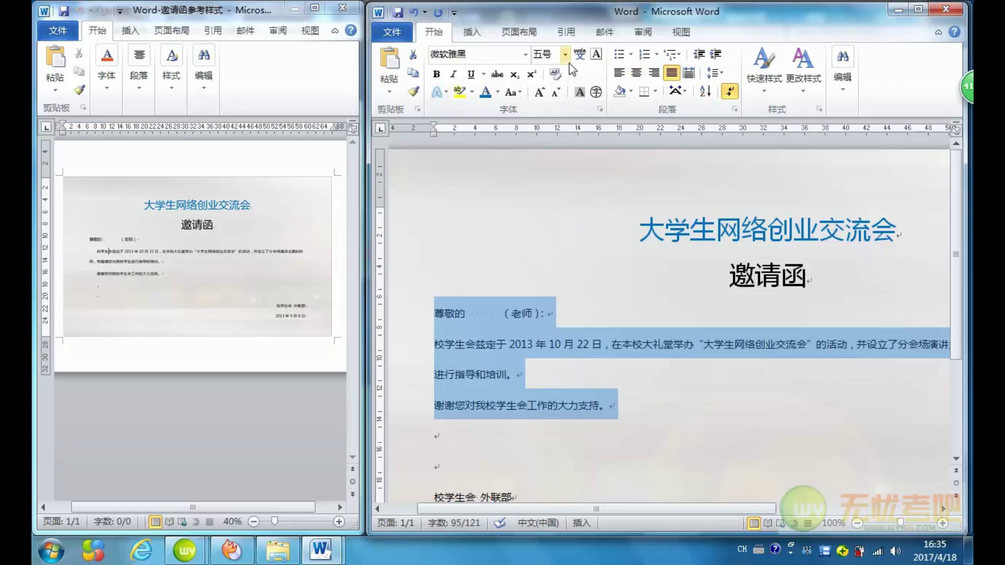
{"action": "left_click", "coordinate": [565, 55]}
{"action": "left_click", "coordinate": [547, 197]}
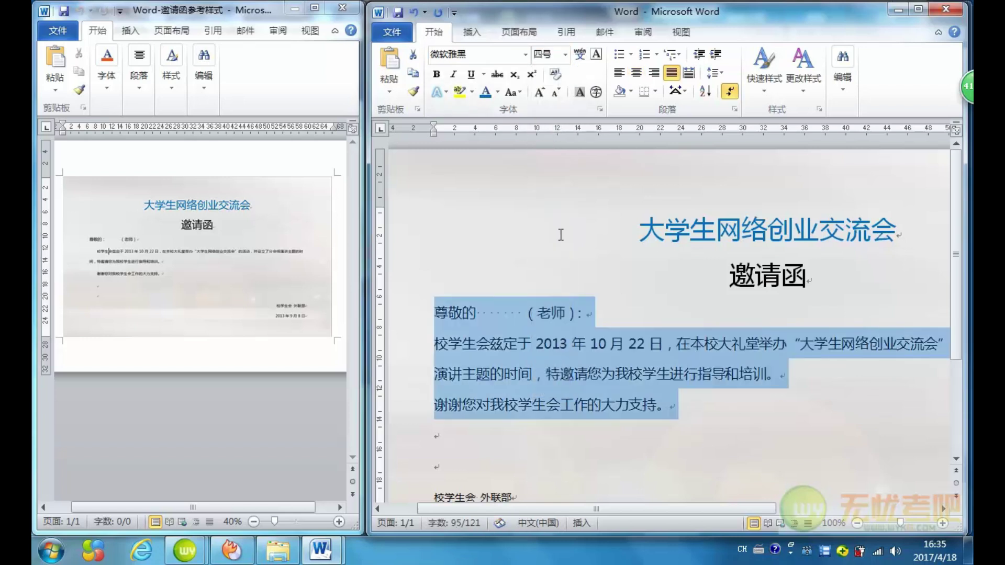
- Set the 校学生会 外联部 signature and date lines to 小四
{"action": "scroll", "coordinate": [593, 378], "scroll_direction": "down", "scroll_amount": 2}
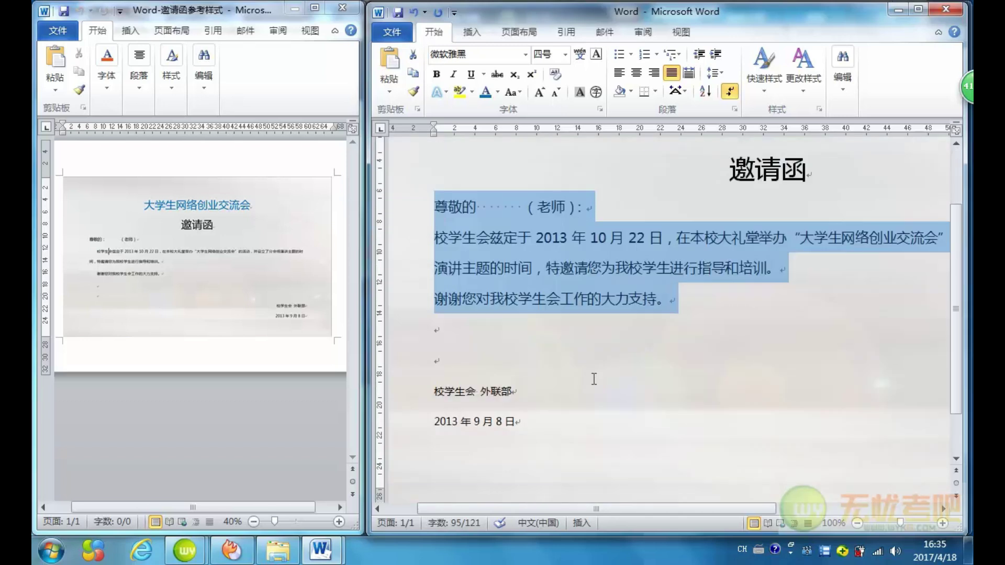
{"action": "left_click_drag", "start_coordinate": [431, 392], "coordinate": [523, 424]}
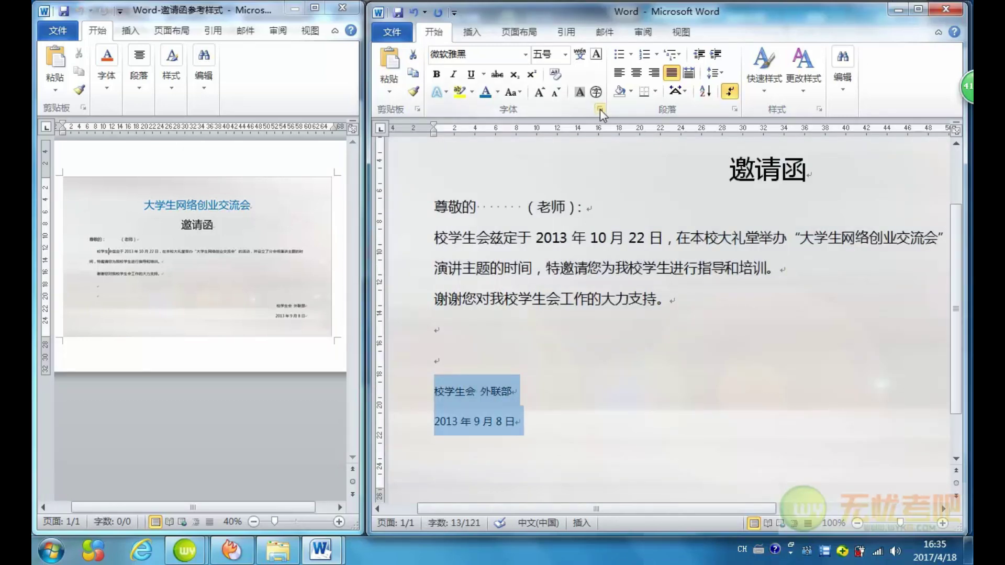
{"action": "left_click", "coordinate": [565, 54]}
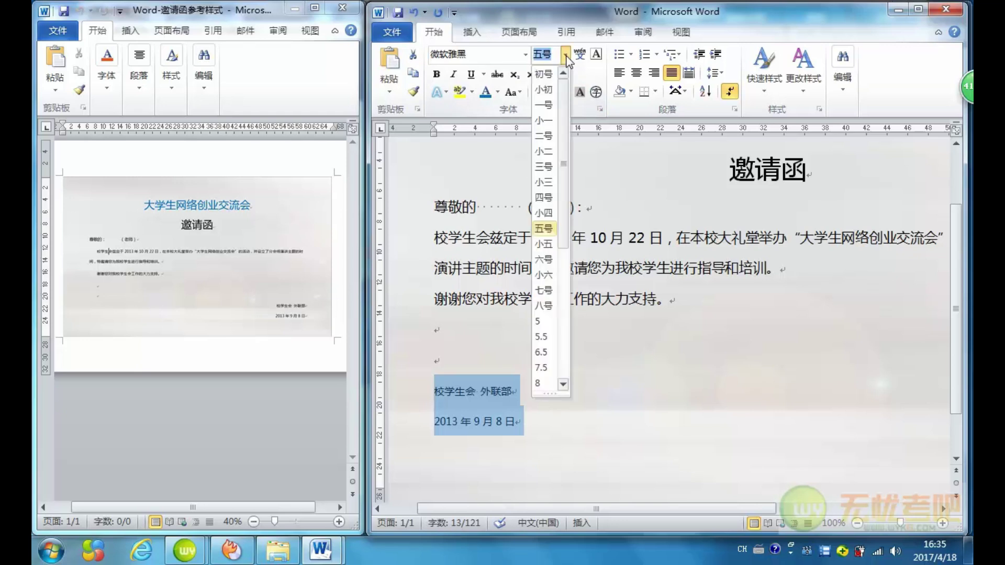
{"action": "left_click", "coordinate": [543, 212]}
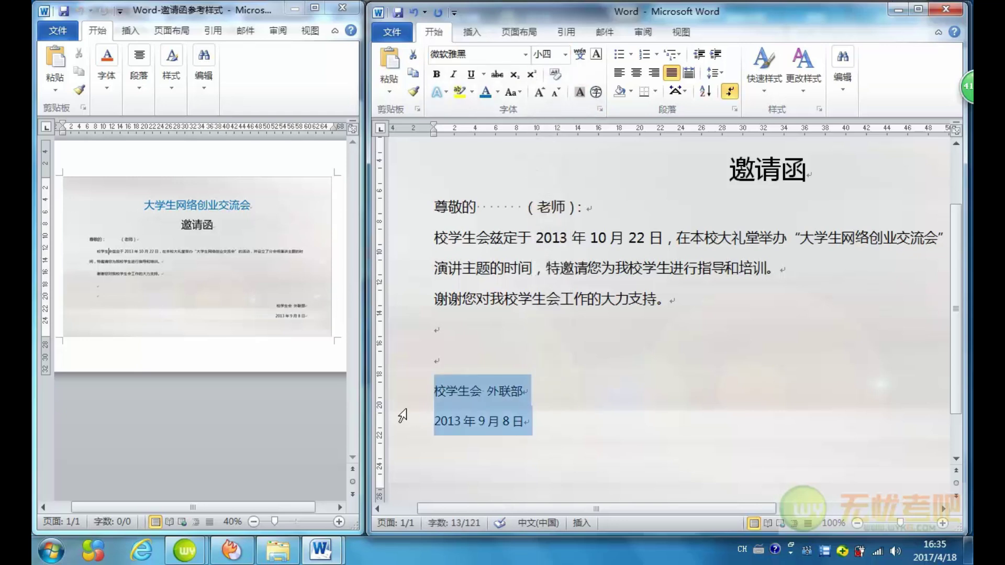
{"action": "left_click", "coordinate": [185, 551]}
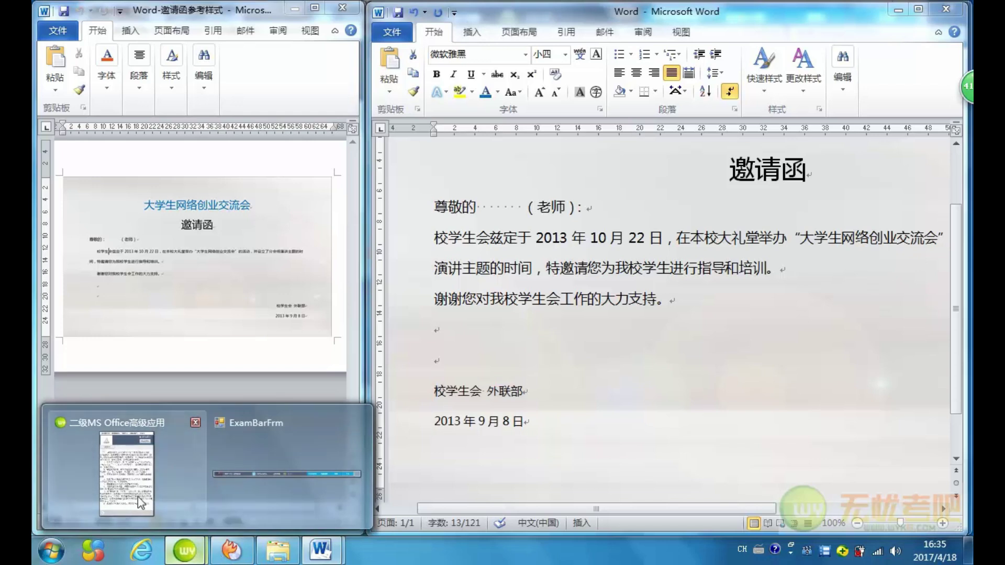
- Review the exam instructions and check the 邀请函 heading's formatting in the letter
{"action": "left_click", "coordinate": [137, 497]}
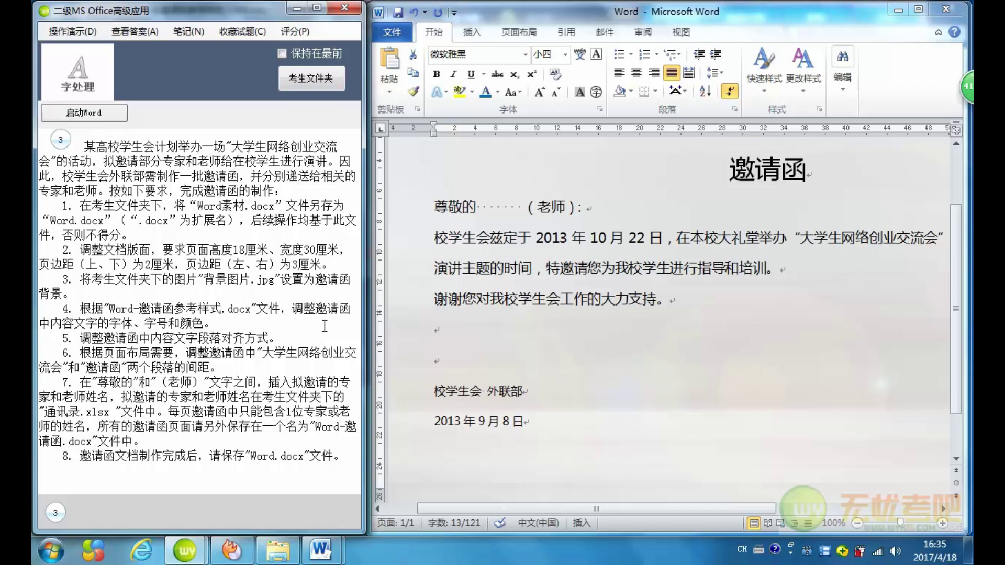
{"action": "key", "text": "alt+Tab"}
{"action": "scroll", "coordinate": [774, 168], "scroll_direction": "up", "scroll_amount": 2}
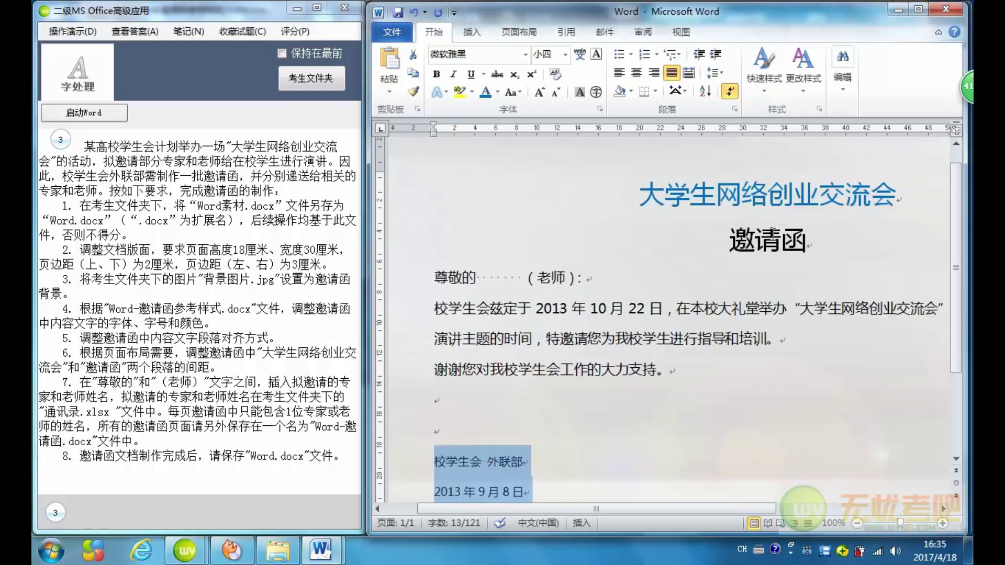
{"action": "left_click", "coordinate": [782, 240]}
{"action": "scroll", "coordinate": [771, 242], "scroll_direction": "down", "scroll_amount": 2}
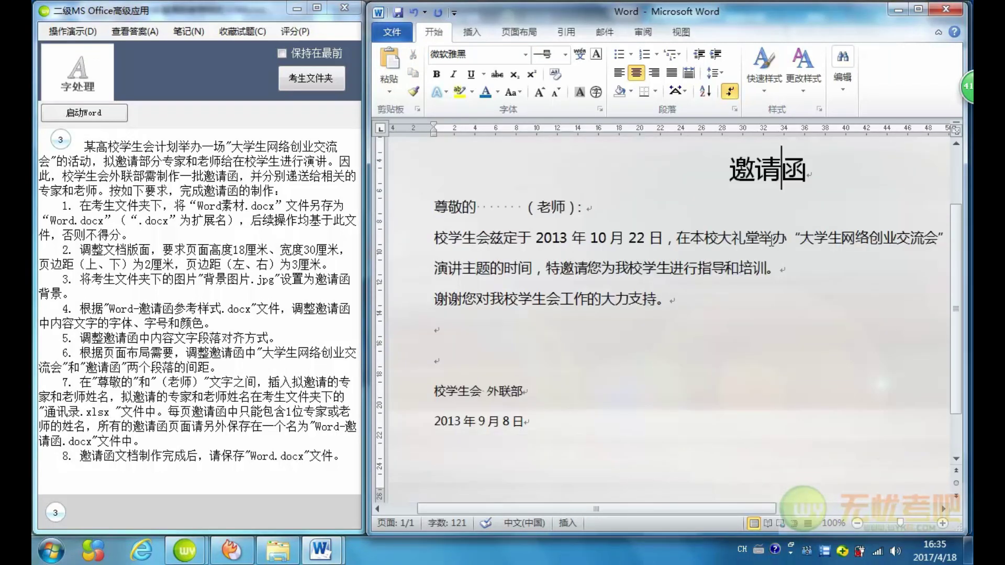
- Right-align the signature and date lines, comparing against the reference sample
{"action": "left_click", "coordinate": [446, 391]}
{"action": "left_click_drag", "start_coordinate": [435, 391], "coordinate": [532, 424]}
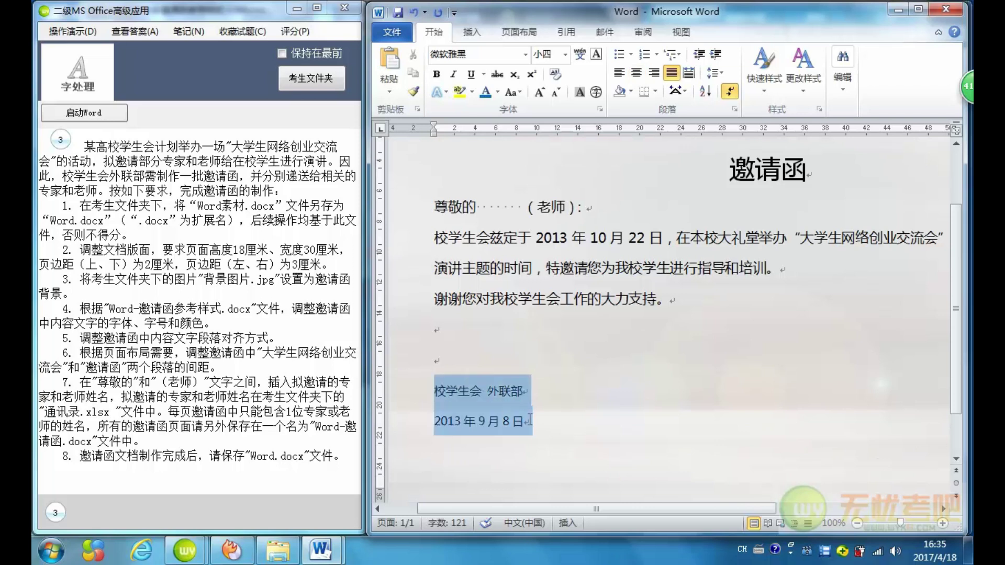
{"action": "left_click", "coordinate": [655, 73]}
{"action": "mouse_move", "coordinate": [321, 551]}
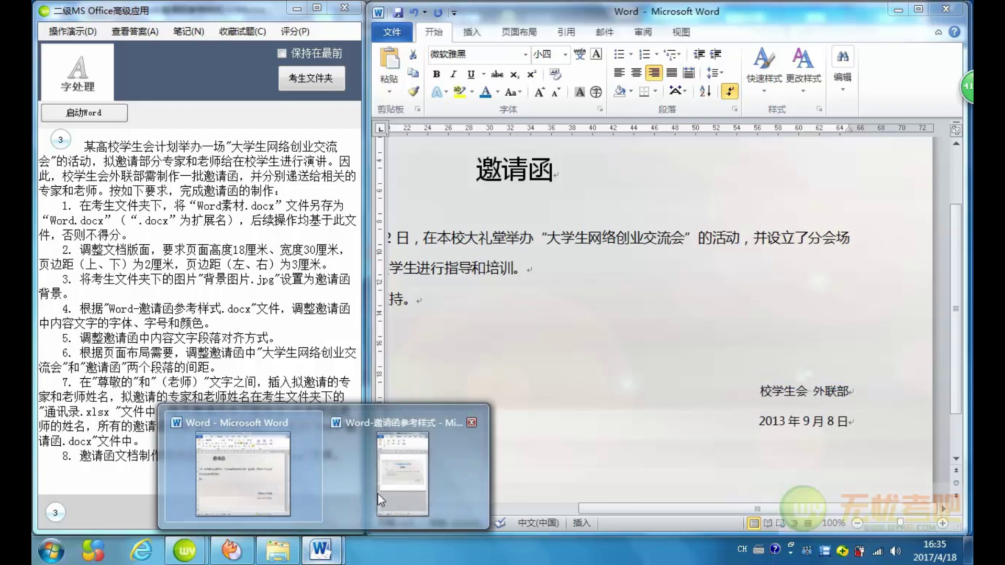
{"action": "left_click", "coordinate": [378, 493]}
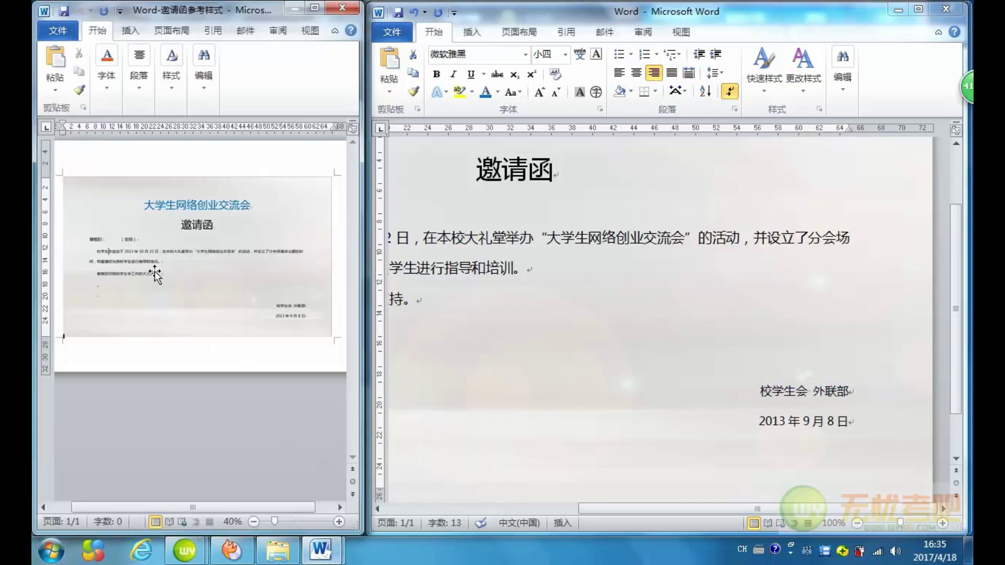
{"action": "left_click", "coordinate": [593, 338]}
{"action": "left_click_drag", "start_coordinate": [709, 516], "coordinate": [515, 513]}
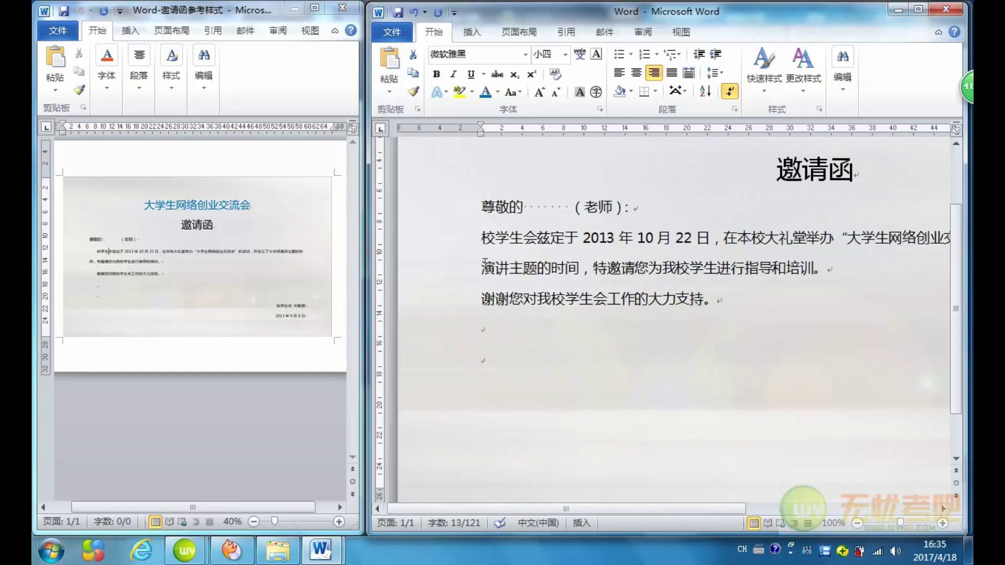
- Indent the first line of the three body paragraphs by 2 characters, then restore the exam window
{"action": "left_click_drag", "start_coordinate": [482, 232], "coordinate": [718, 296]}
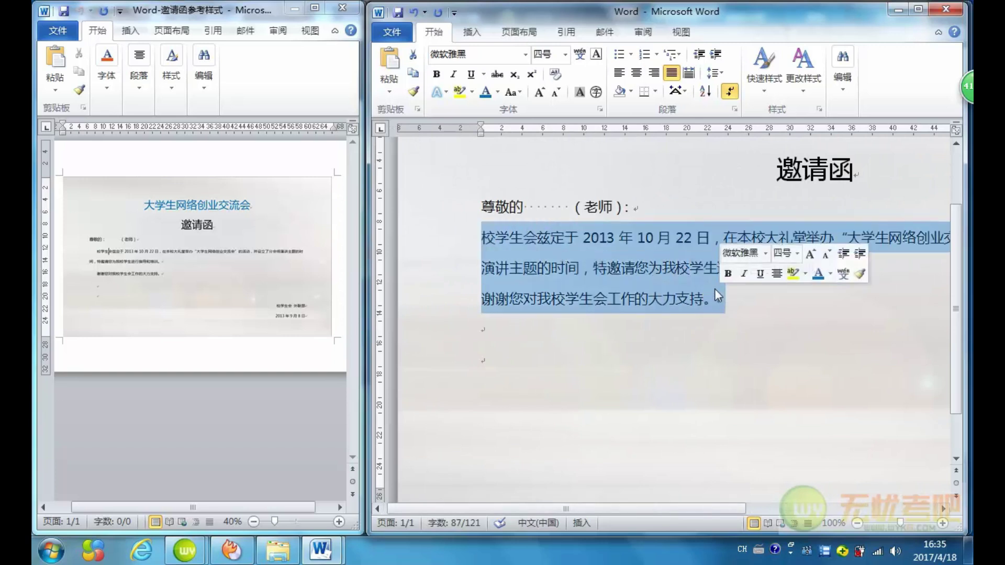
{"action": "left_click", "coordinate": [735, 109]}
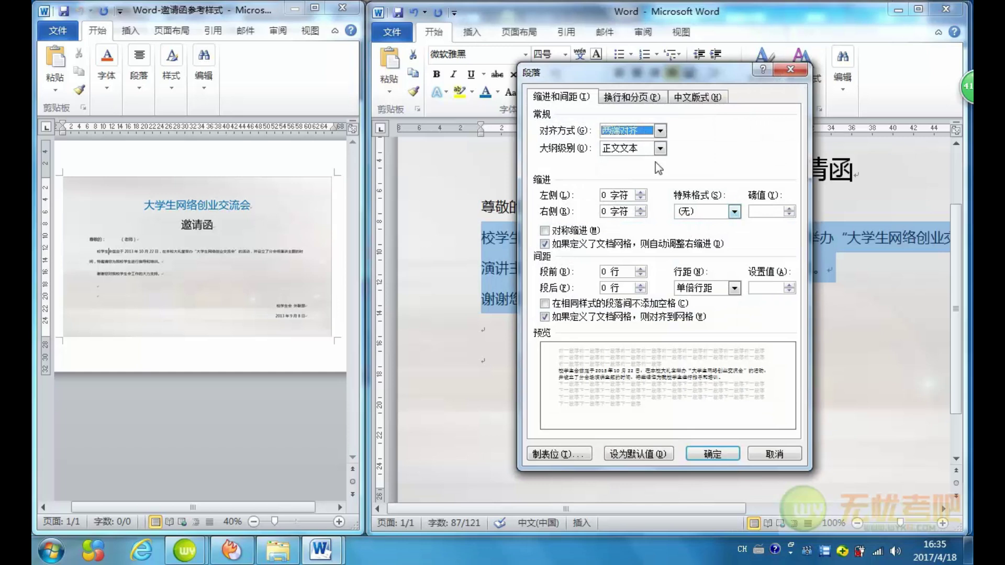
{"action": "left_click", "coordinate": [735, 212]}
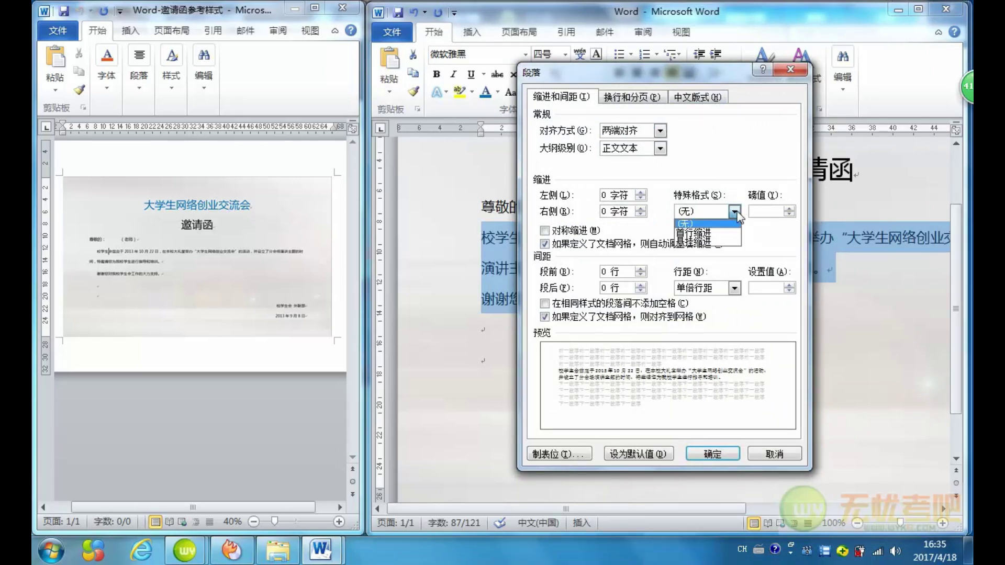
{"action": "left_click", "coordinate": [713, 231]}
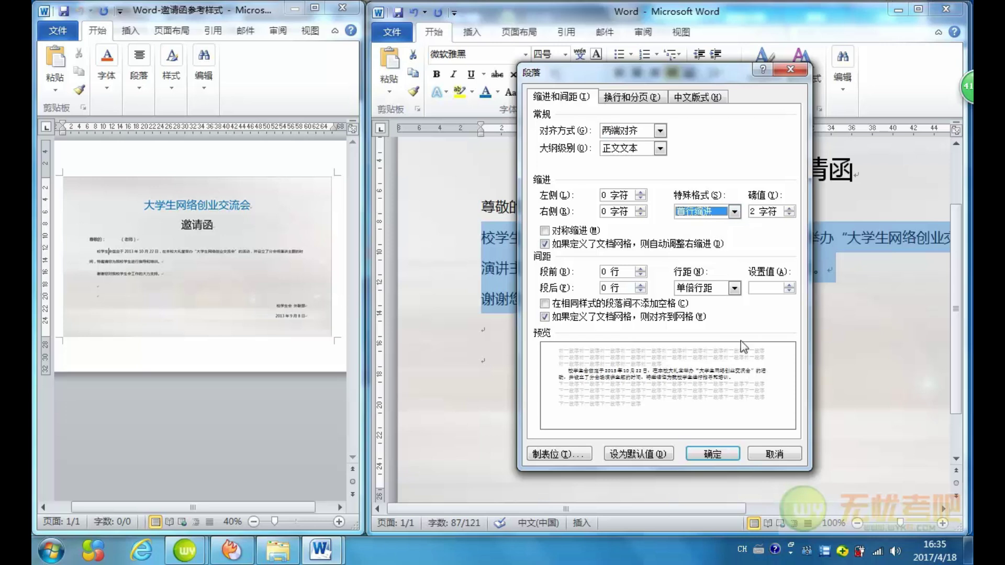
{"action": "left_click", "coordinate": [713, 453]}
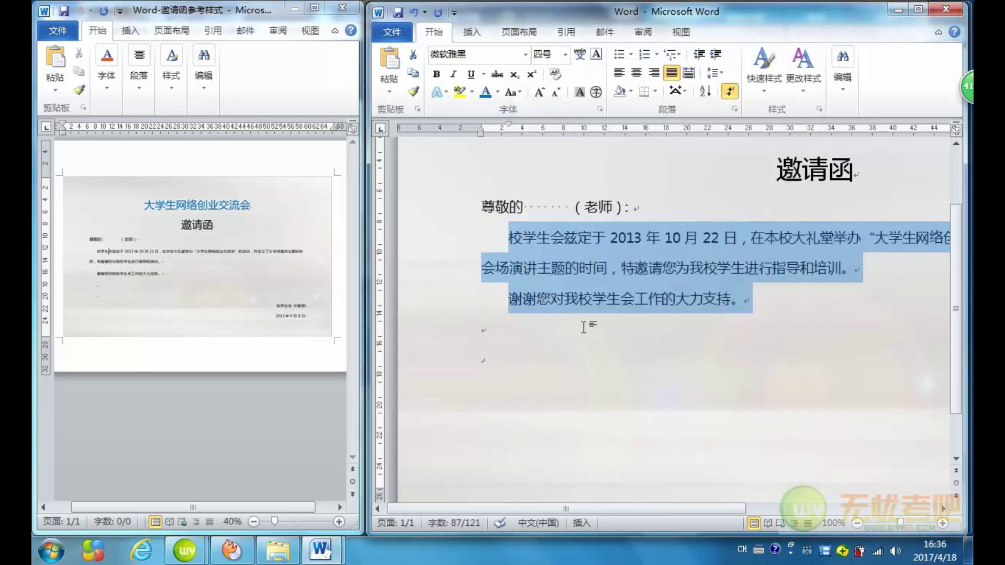
{"action": "left_click", "coordinate": [570, 270]}
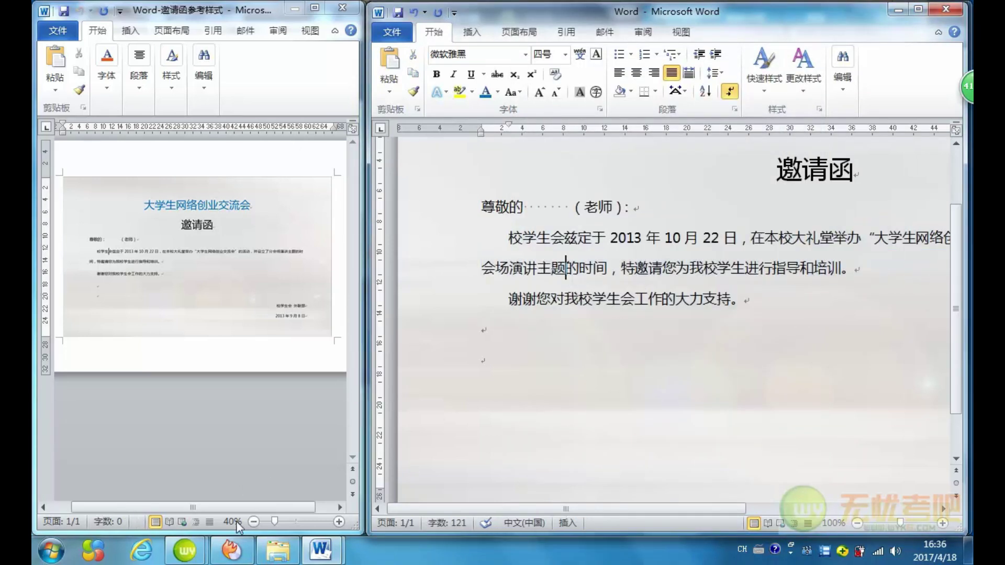
{"action": "mouse_move", "coordinate": [187, 551]}
{"action": "left_click", "coordinate": [129, 507]}
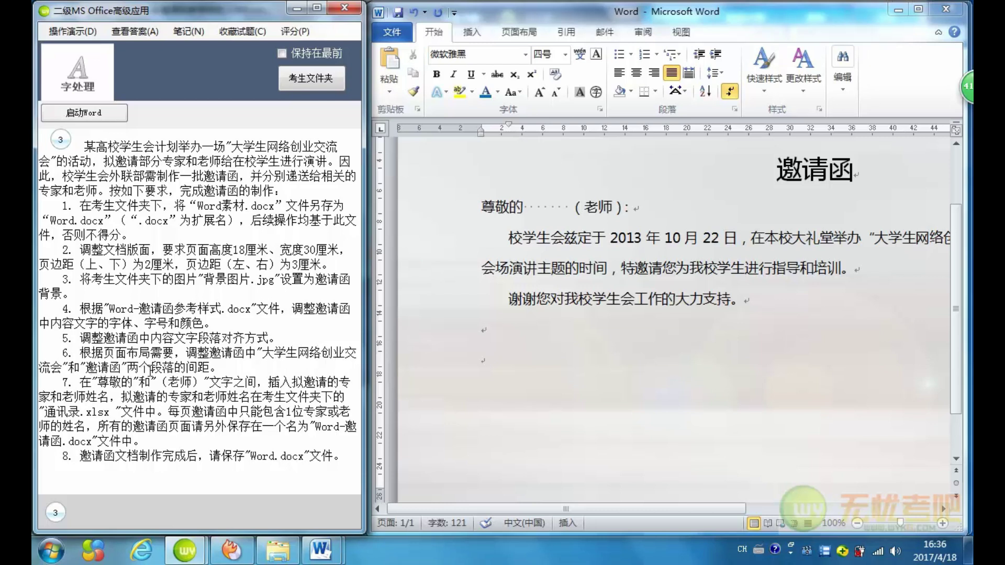
- Insert the heading 大学生网络创业交流会 above 邀请函 and set 0.5-line spacing before and after both titles
{"action": "left_click", "coordinate": [739, 178]}
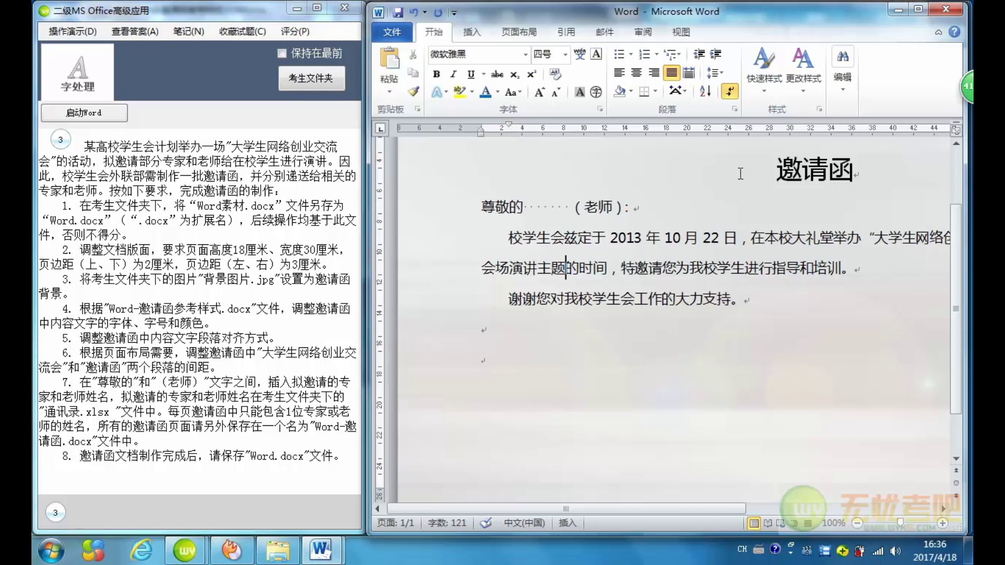
{"action": "key", "text": "ctrl+z"}
{"action": "left_click_drag", "start_coordinate": [688, 230], "coordinate": [863, 280]}
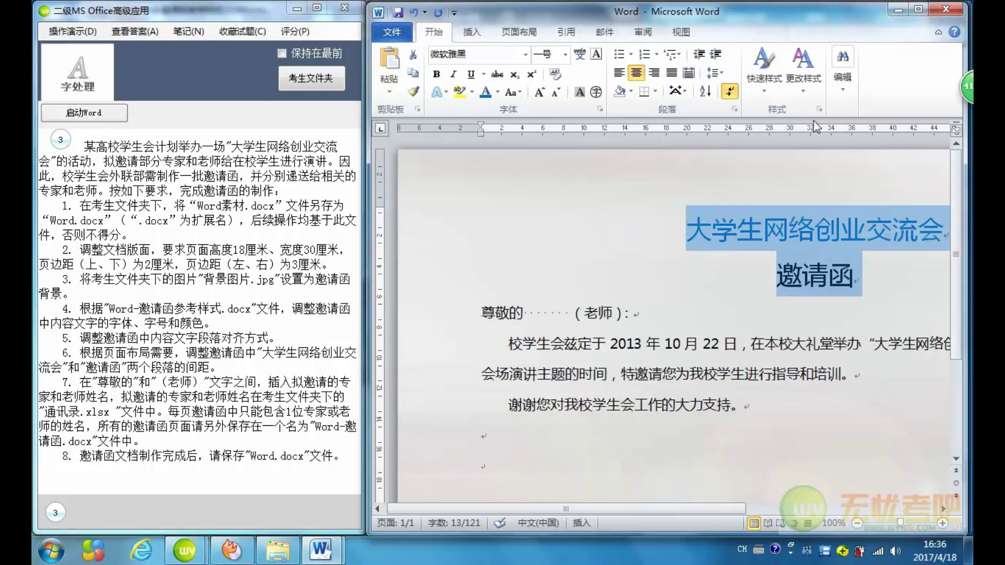
{"action": "left_click", "coordinate": [735, 109]}
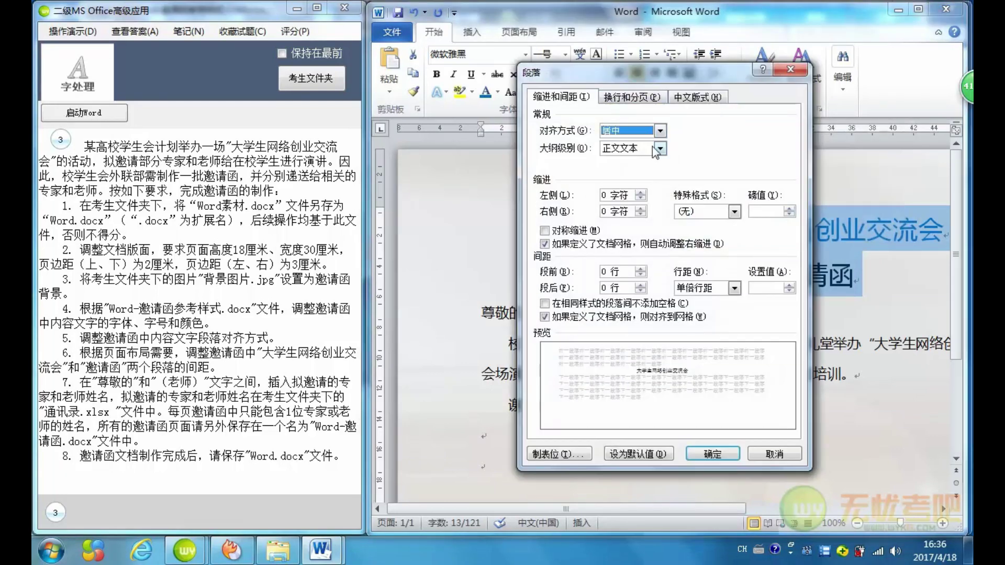
{"action": "left_click", "coordinate": [640, 269]}
{"action": "left_click", "coordinate": [641, 285]}
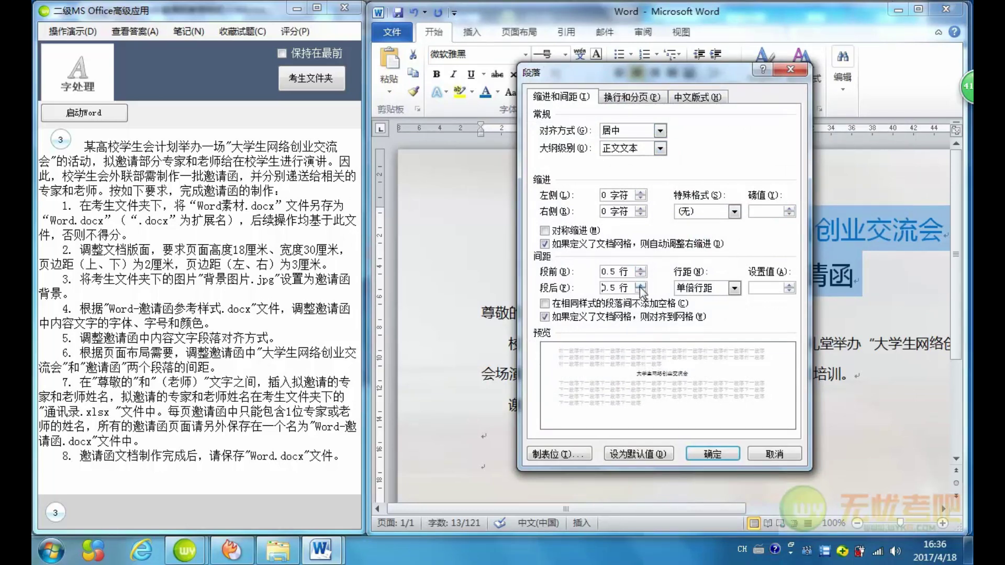
{"action": "left_click", "coordinate": [705, 454]}
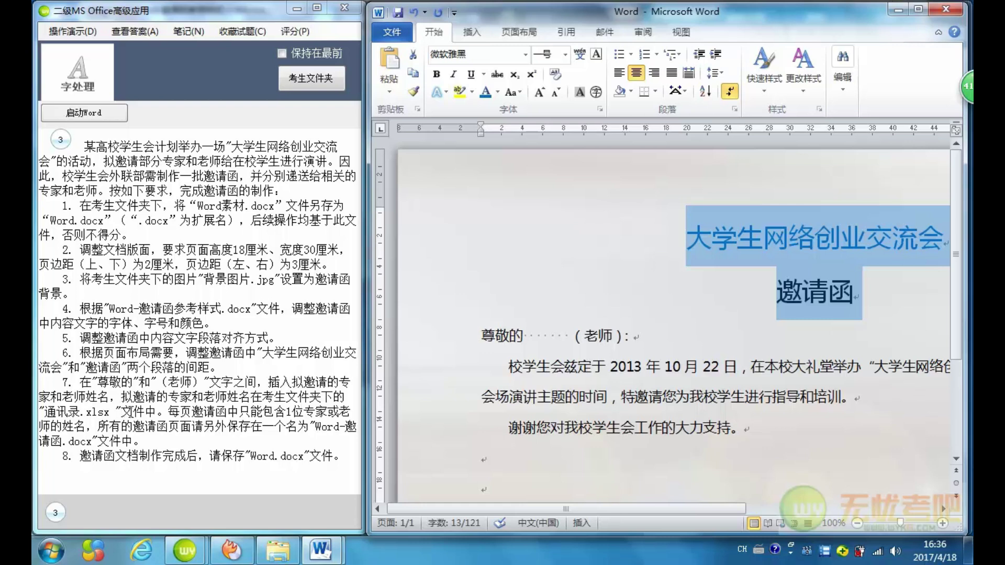
- With the cursor after 尊敬的, run the mail merge wizard for Letters using the current document
{"action": "left_click", "coordinate": [566, 372]}
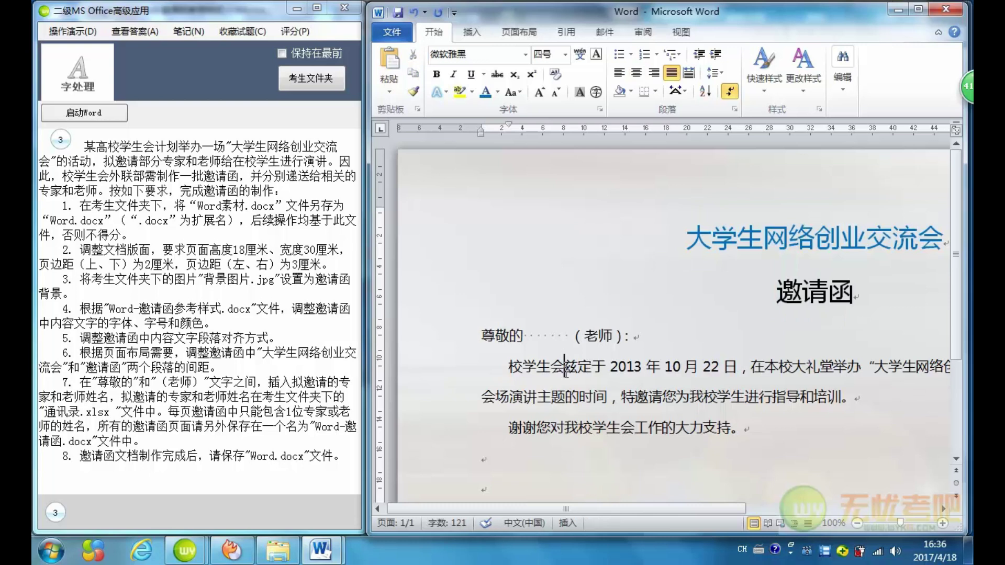
{"action": "scroll", "coordinate": [566, 373], "scroll_direction": "down", "scroll_amount": 3}
{"action": "scroll", "coordinate": [566, 373], "scroll_direction": "up", "scroll_amount": 2}
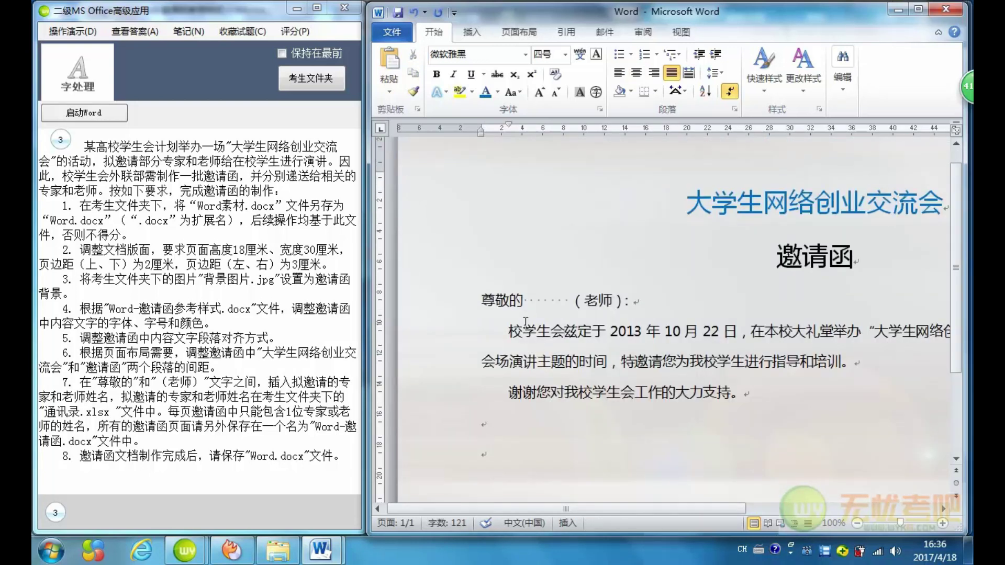
{"action": "left_click", "coordinate": [525, 300]}
{"action": "left_click", "coordinate": [605, 33]}
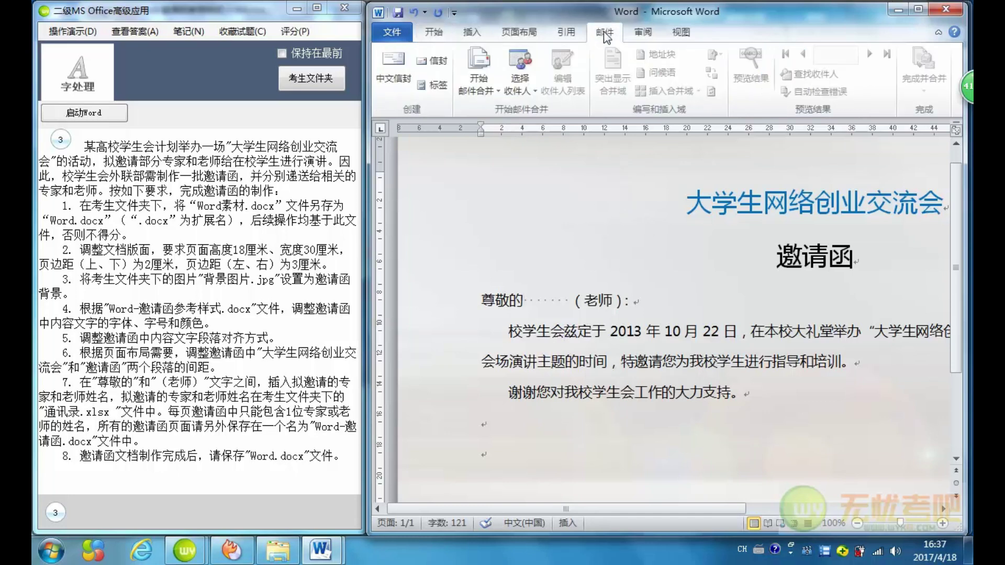
{"action": "left_click", "coordinate": [487, 89]}
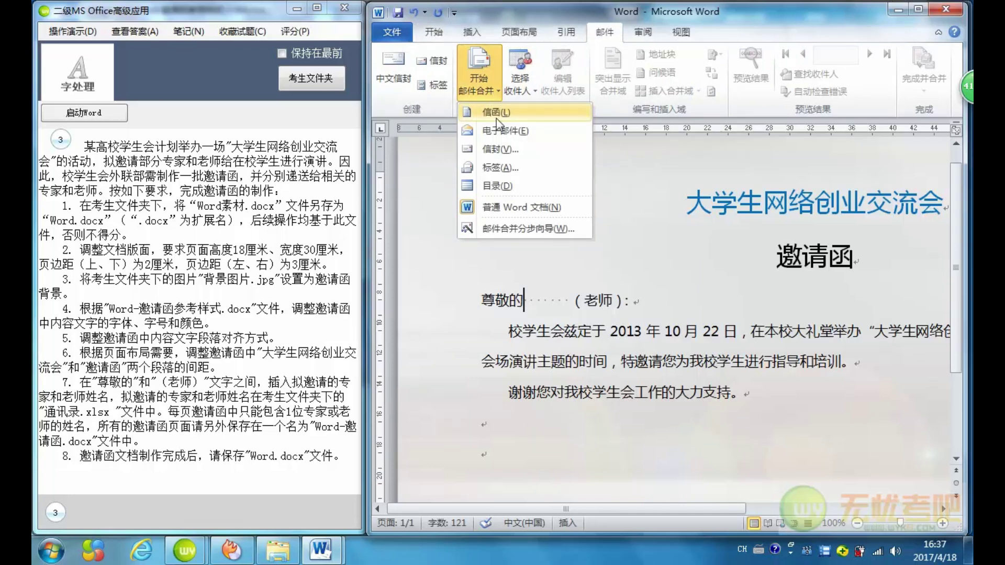
{"action": "left_click", "coordinate": [510, 231]}
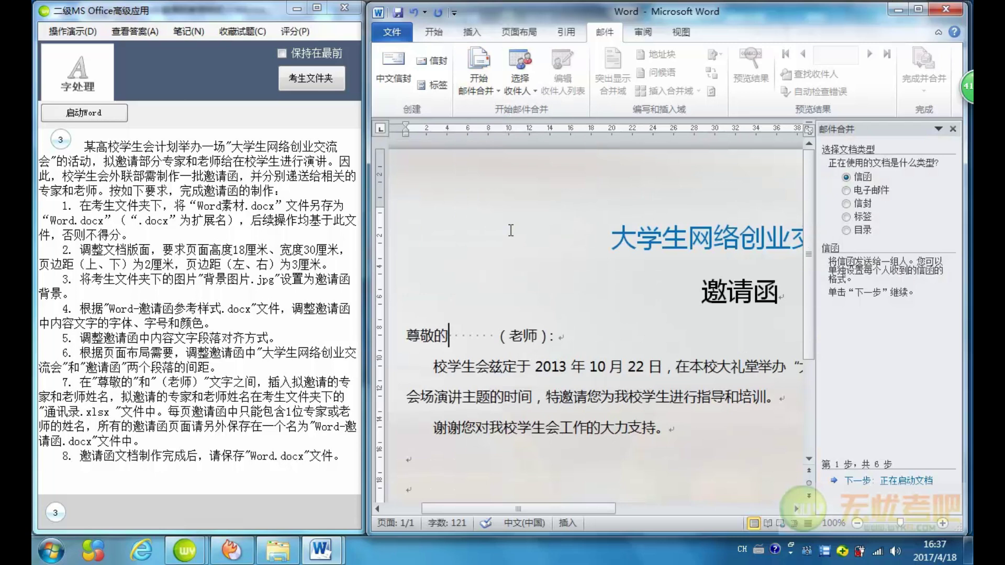
{"action": "left_click", "coordinate": [892, 481]}
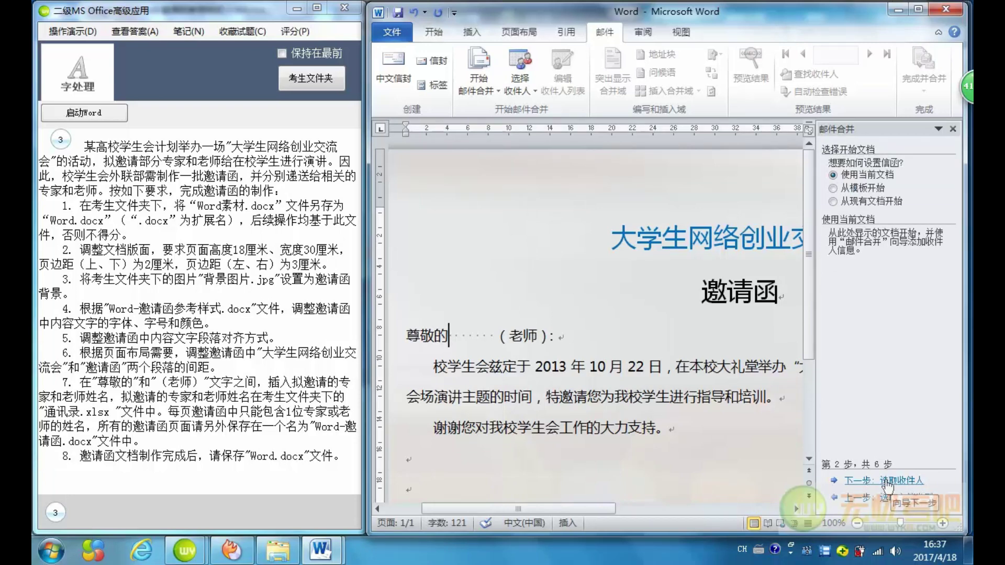
{"action": "left_click", "coordinate": [886, 481]}
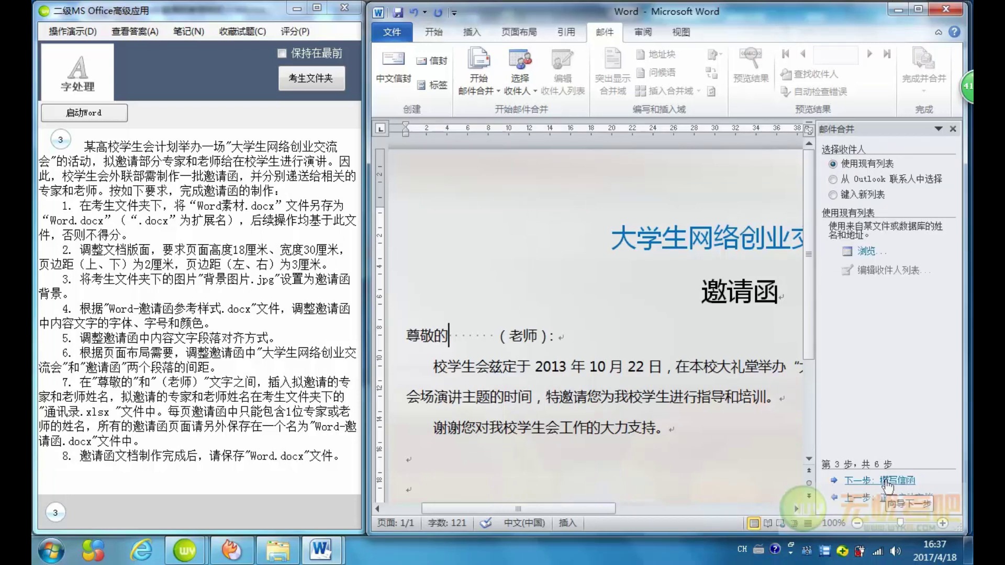
{"action": "left_click", "coordinate": [867, 253]}
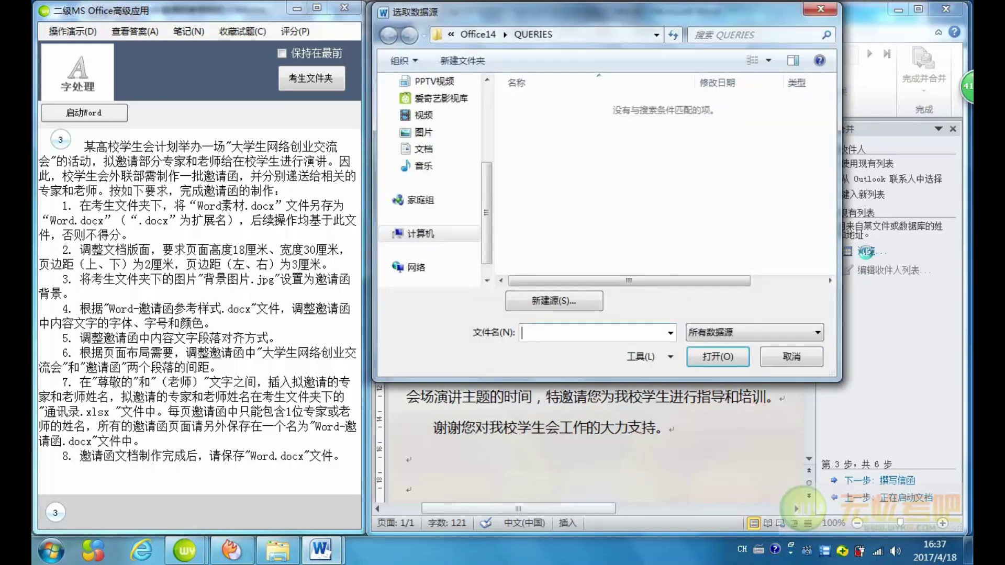
{"action": "left_click", "coordinate": [431, 236]}
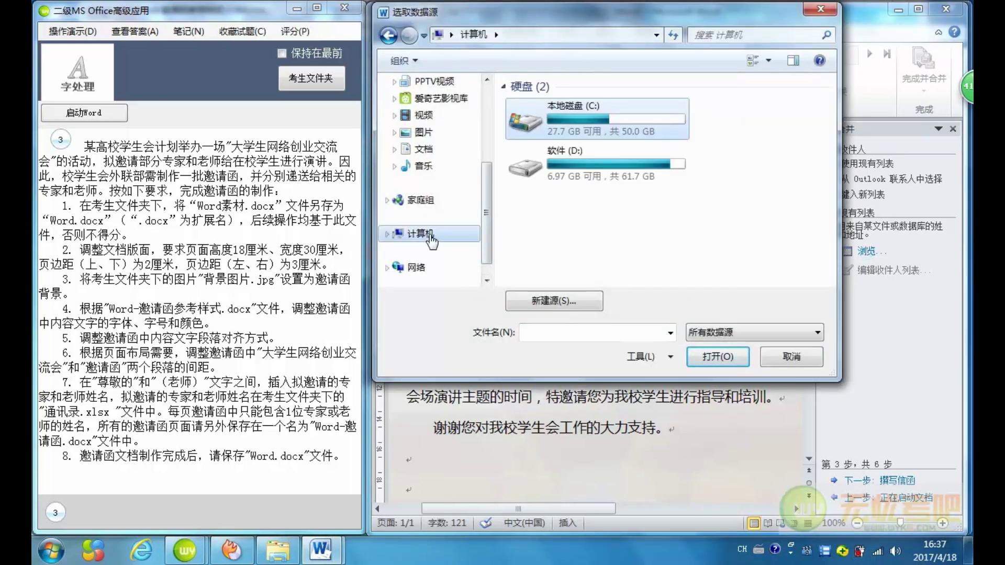
{"action": "double_click", "coordinate": [583, 121]}
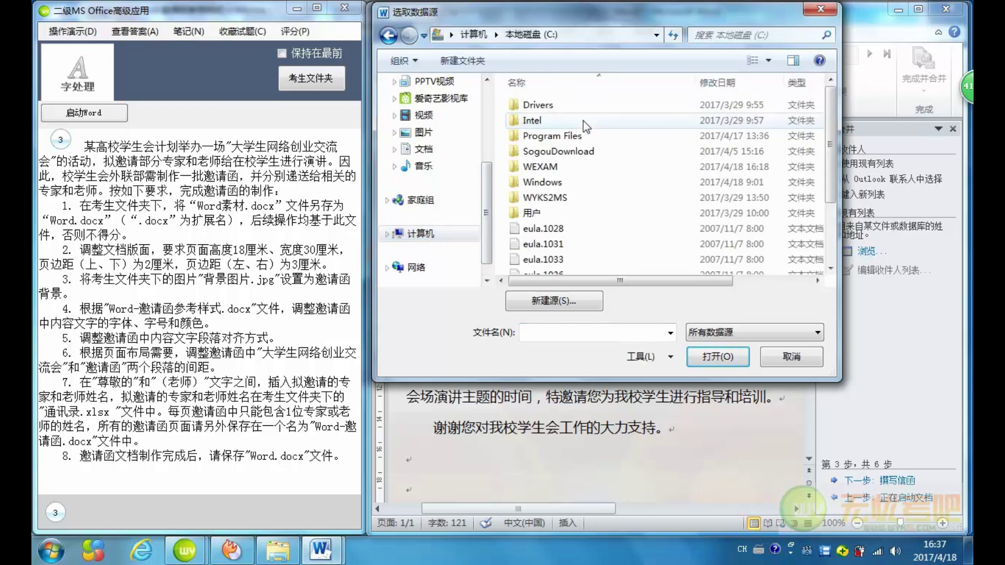
{"action": "double_click", "coordinate": [551, 168]}
{"action": "double_click", "coordinate": [553, 107]}
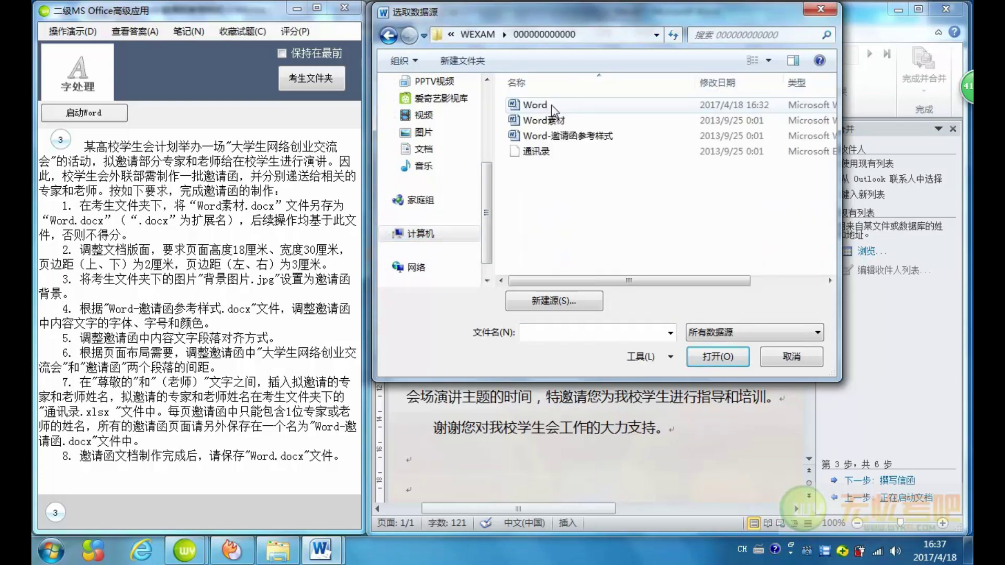
{"action": "left_click", "coordinate": [539, 152]}
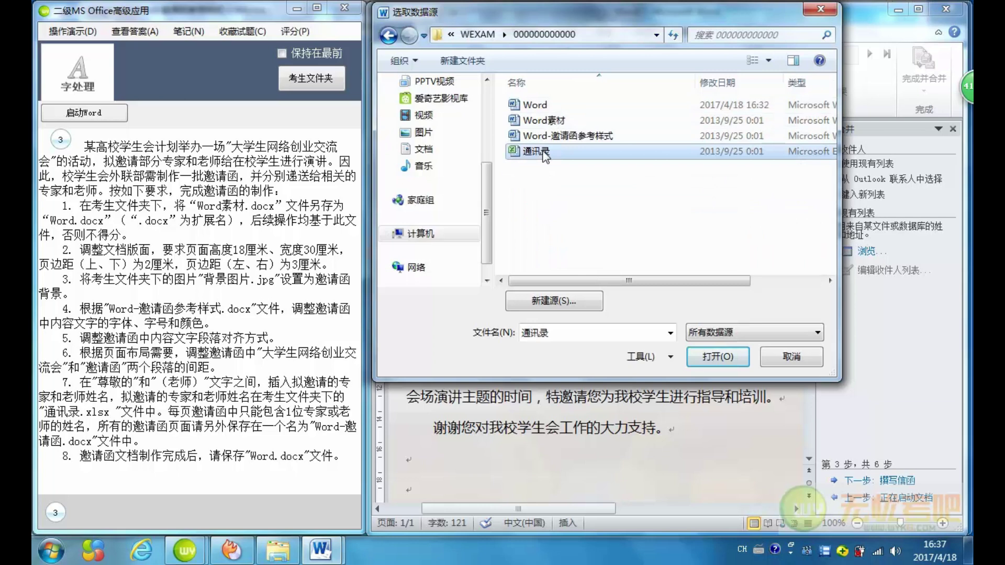
{"action": "left_click", "coordinate": [717, 359]}
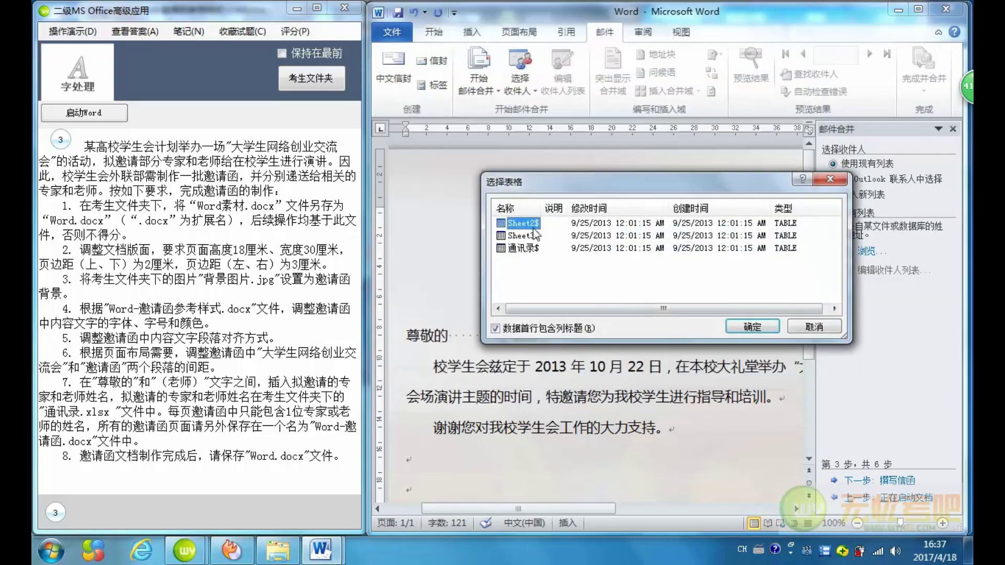
{"action": "left_click", "coordinate": [524, 250]}
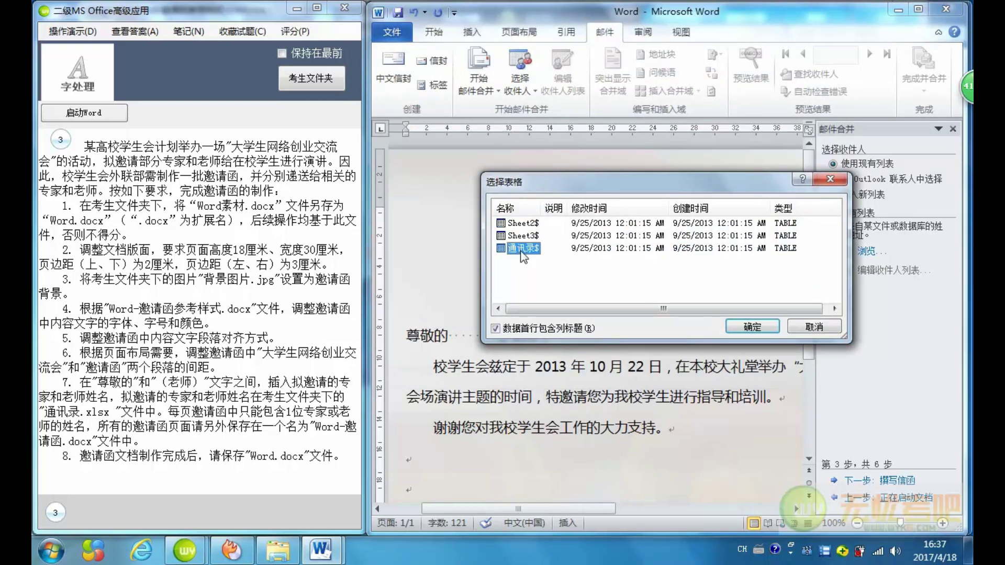
{"action": "left_click", "coordinate": [744, 328]}
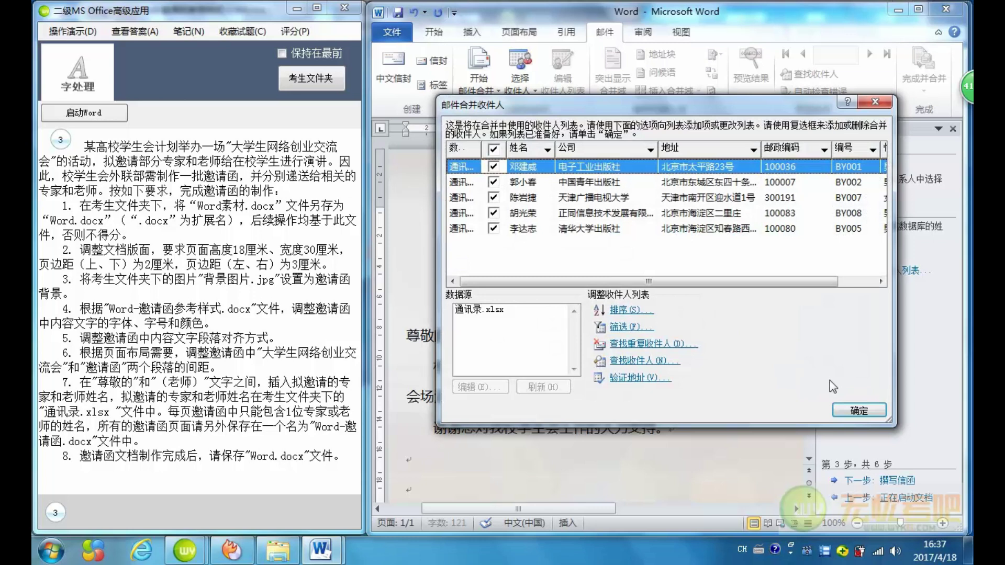
{"action": "left_click", "coordinate": [858, 411]}
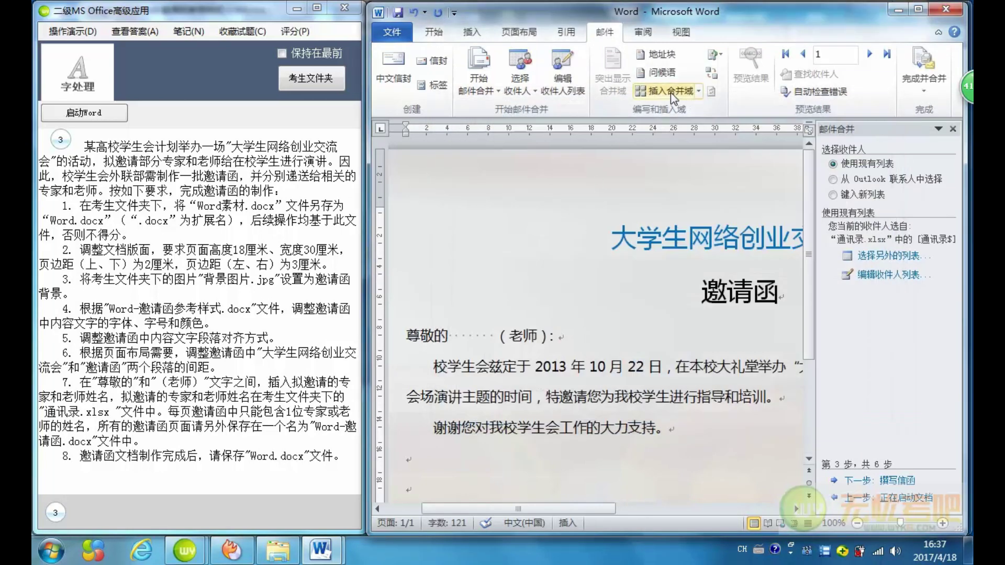
- Insert the «姓名» merge field after 尊敬的 and delete the dotted blanks before (老师)
{"action": "left_click", "coordinate": [674, 92]}
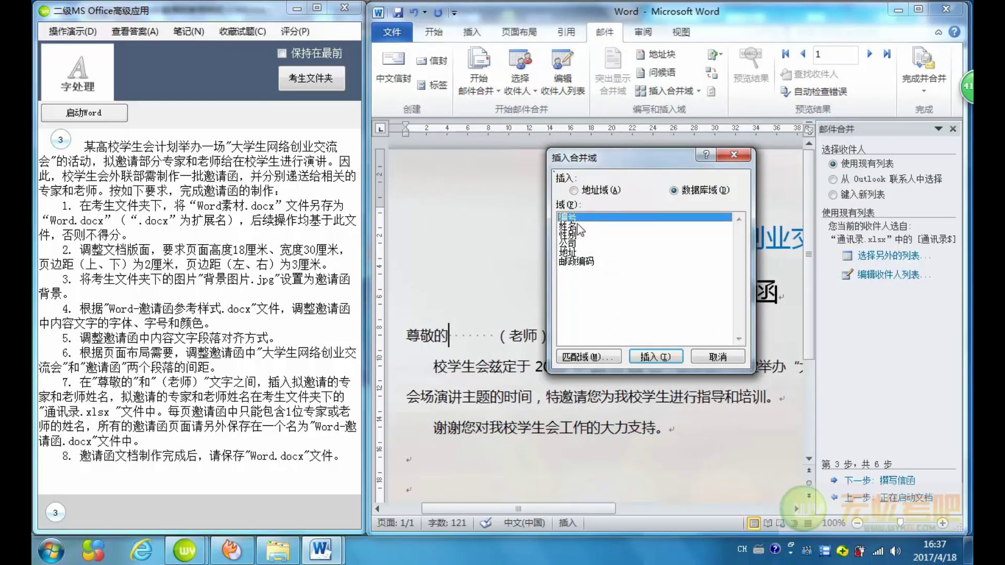
{"action": "left_click", "coordinate": [575, 226]}
{"action": "left_click", "coordinate": [656, 358]}
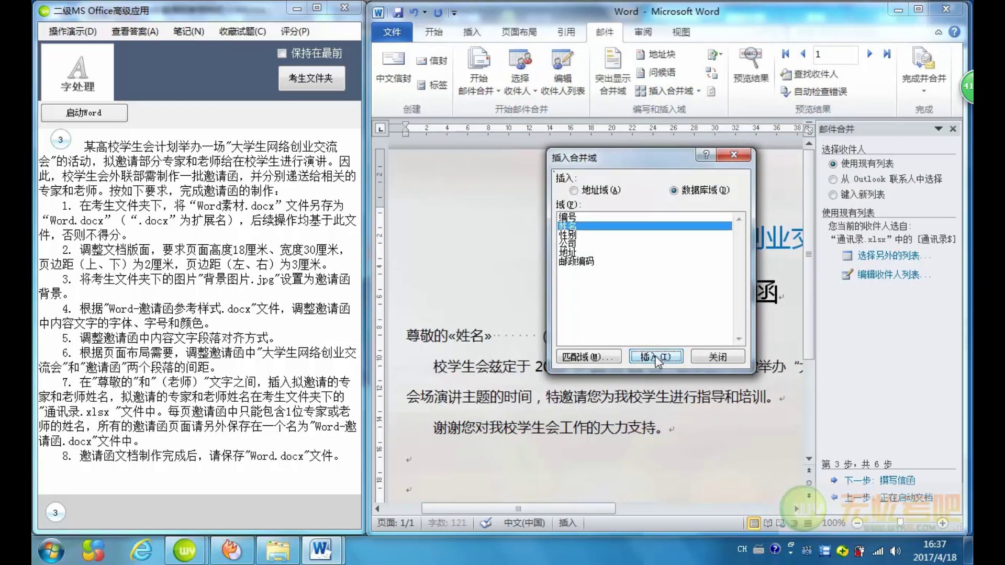
{"action": "left_click", "coordinate": [705, 361]}
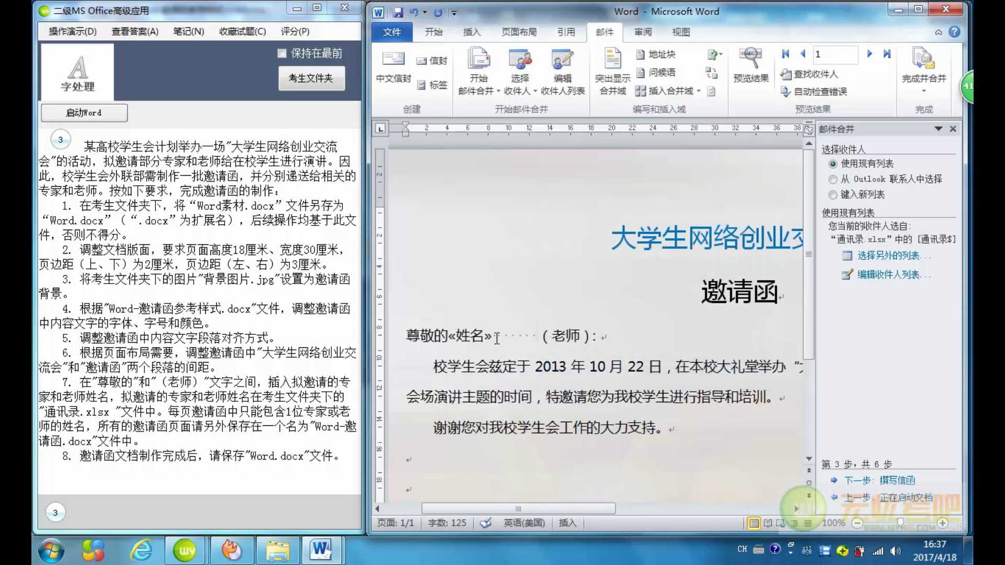
{"action": "left_click_drag", "start_coordinate": [494, 337], "coordinate": [540, 339]}
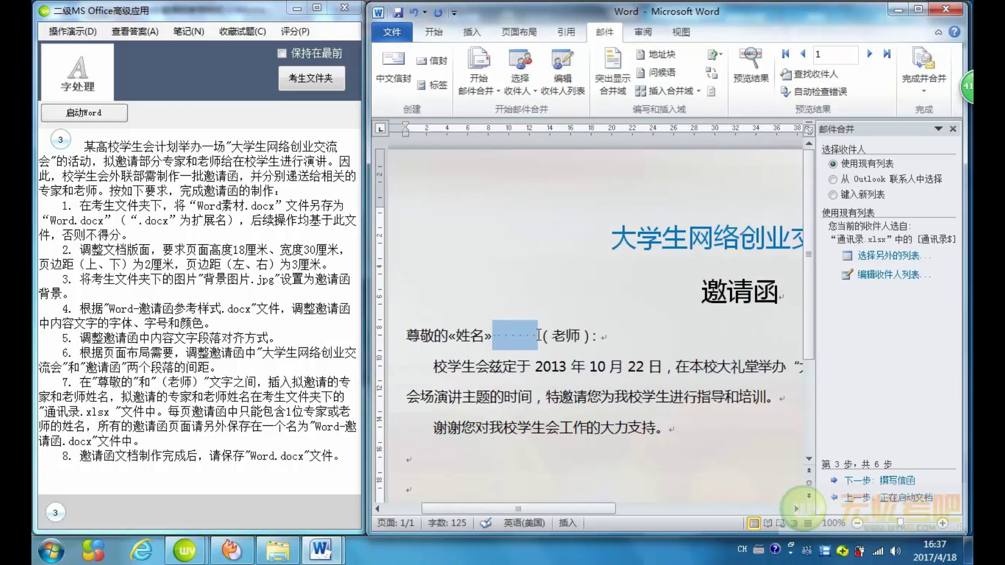
{"action": "key", "text": "Delete"}
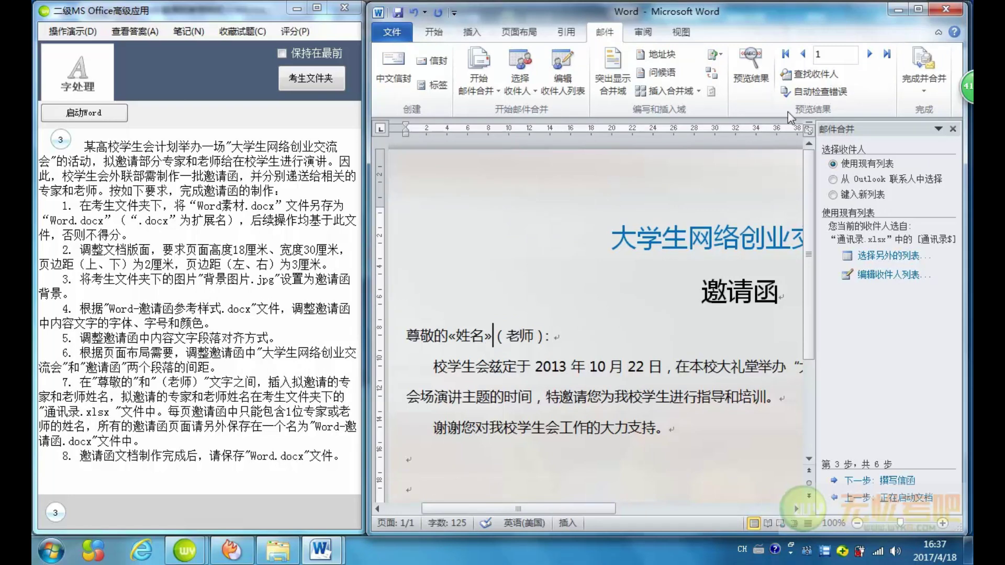
- Preview the merged results and step forward to recipient record 4
{"action": "left_click", "coordinate": [751, 71]}
{"action": "left_click", "coordinate": [869, 54]}
{"action": "left_click", "coordinate": [869, 53]}
{"action": "left_click", "coordinate": [870, 54]}
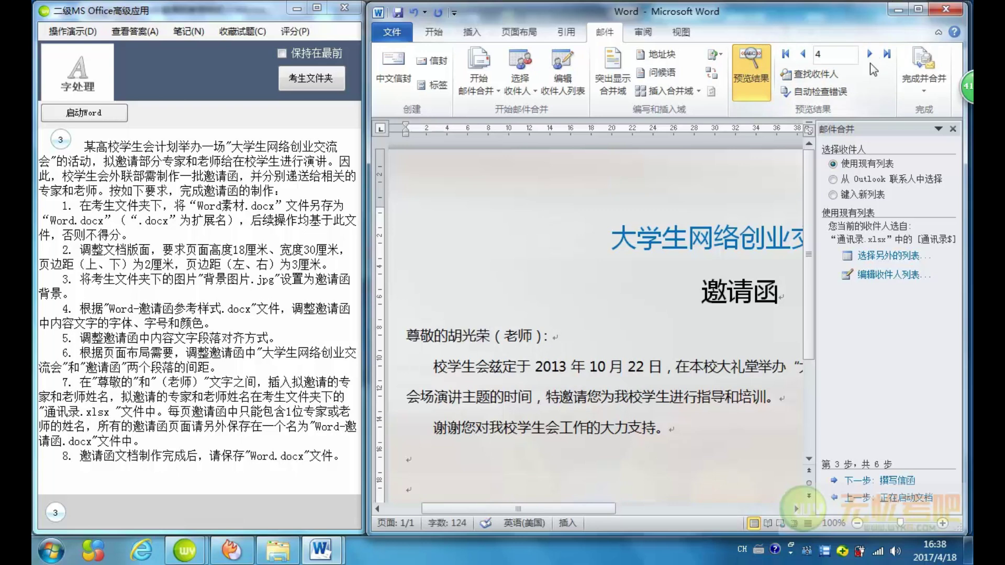
- Merge all records into a new document of individual letters
{"action": "left_click", "coordinate": [925, 82]}
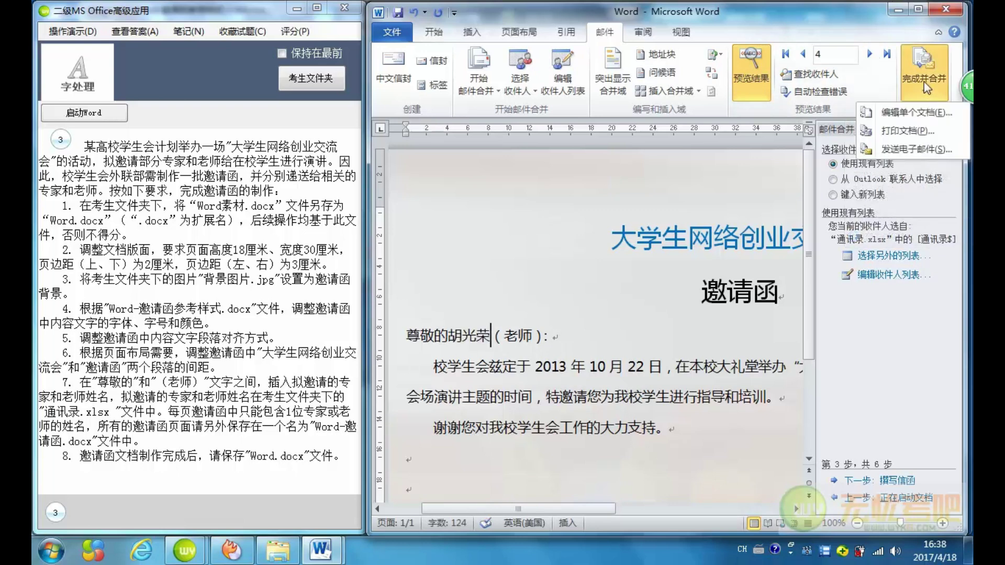
{"action": "left_click", "coordinate": [906, 112]}
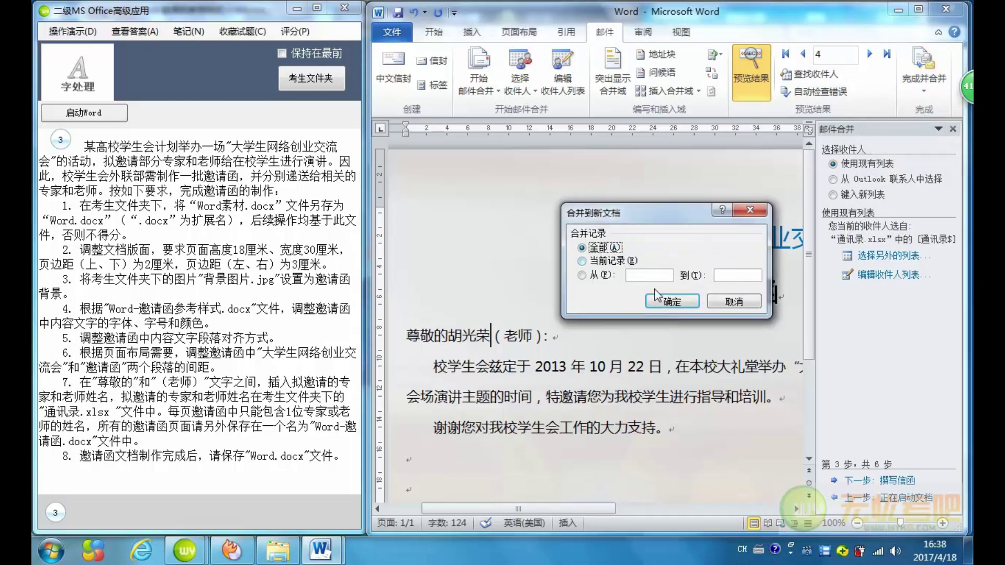
{"action": "left_click", "coordinate": [672, 302]}
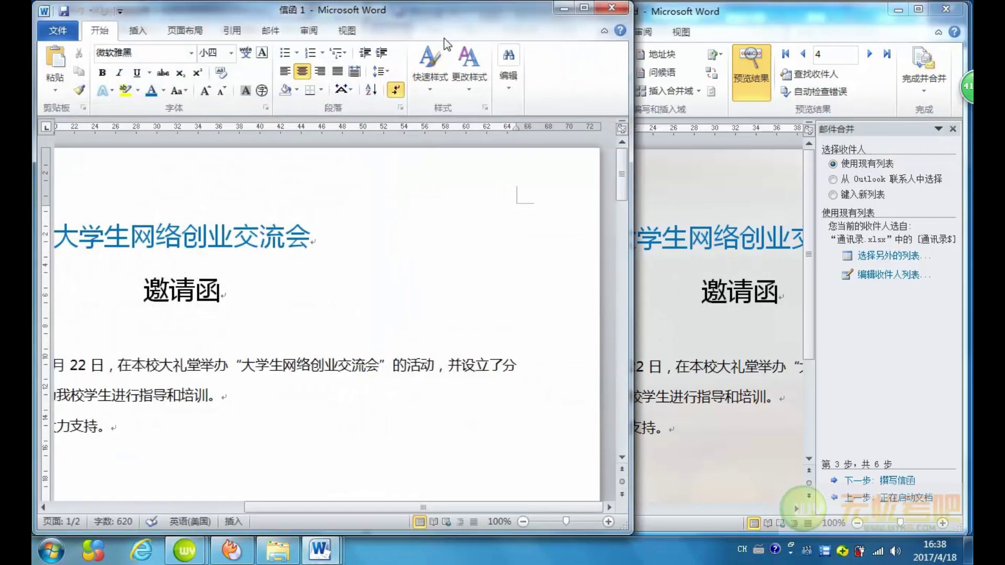
- Move the new 信函 1 window aside and zoom out to review the merged letters
{"action": "left_click_drag", "start_coordinate": [248, 10], "coordinate": [586, 12]}
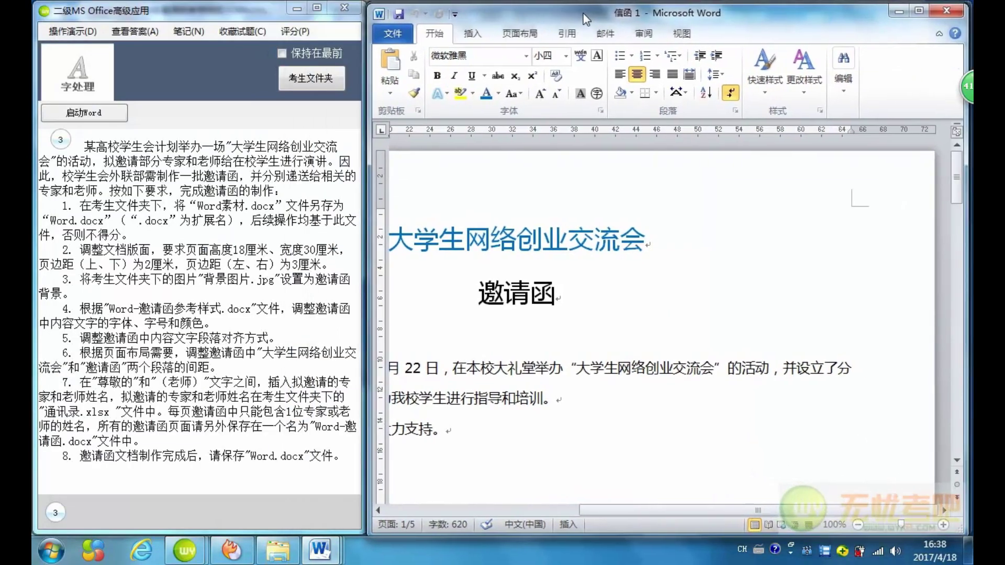
{"action": "left_click", "coordinate": [635, 366]}
{"action": "scroll", "coordinate": [634, 367], "scroll_direction": "down", "scroll_amount": 4}
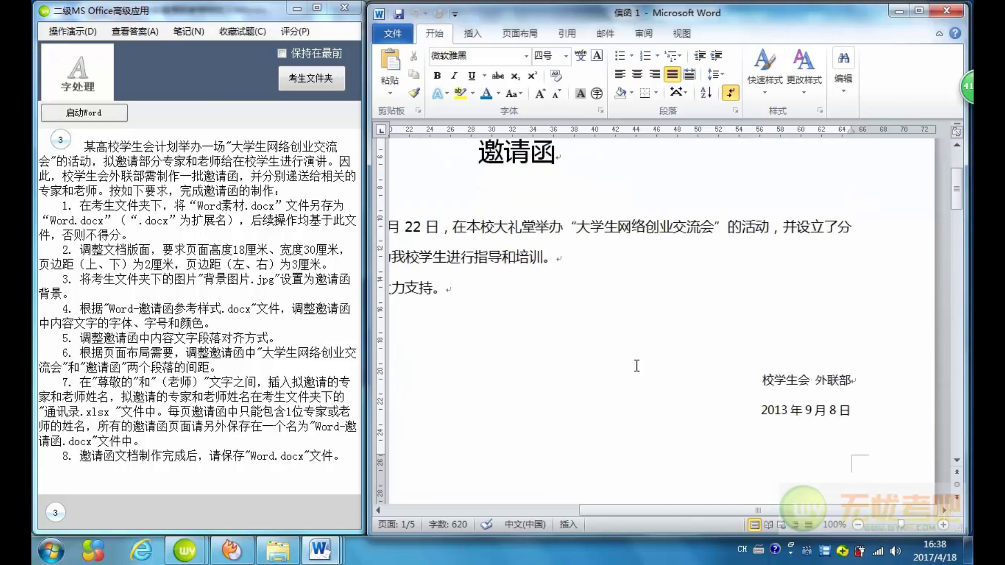
{"action": "scroll", "coordinate": [777, 490], "scroll_direction": "down", "scroll_amount": 2}
{"action": "left_click", "coordinate": [857, 525]}
{"action": "left_click", "coordinate": [857, 524]}
{"action": "scroll", "coordinate": [709, 370], "scroll_direction": "down", "scroll_amount": 1}
{"action": "scroll", "coordinate": [709, 371], "scroll_direction": "down", "scroll_amount": 5}
{"action": "scroll", "coordinate": [709, 370], "scroll_direction": "up", "scroll_amount": 5}
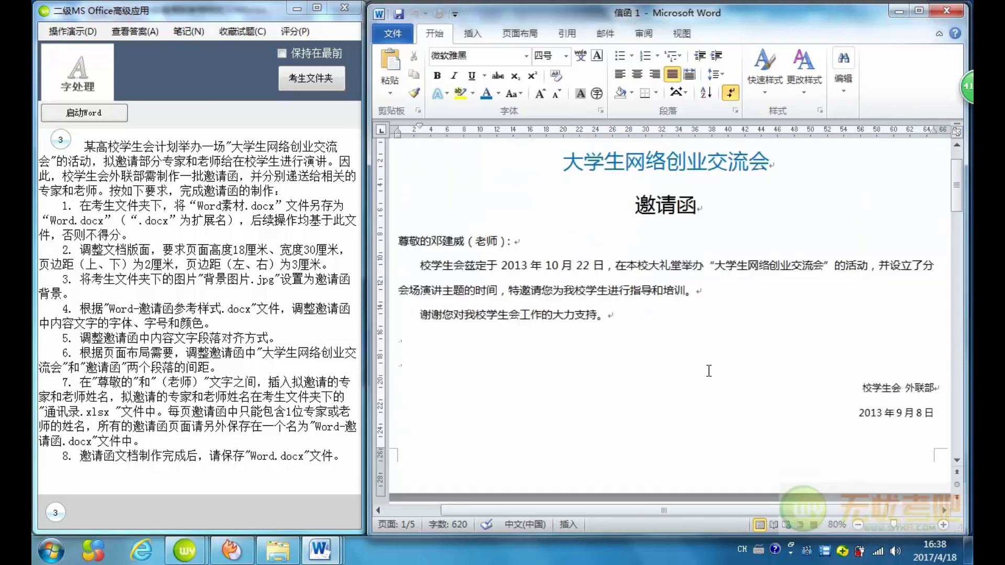
{"action": "scroll", "coordinate": [709, 371], "scroll_direction": "up", "scroll_amount": 1}
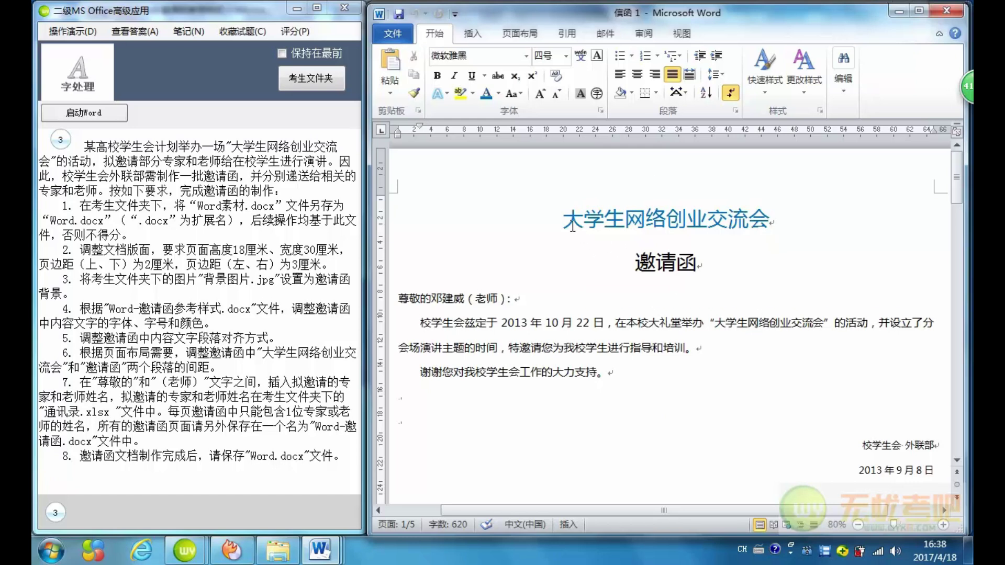
{"action": "left_click", "coordinate": [566, 223]}
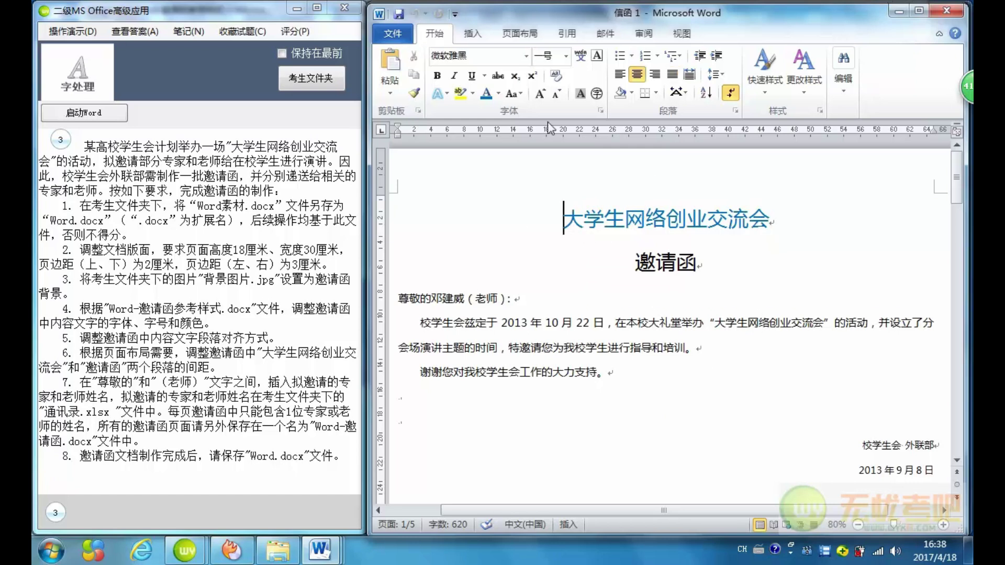
{"action": "left_click", "coordinate": [525, 35]}
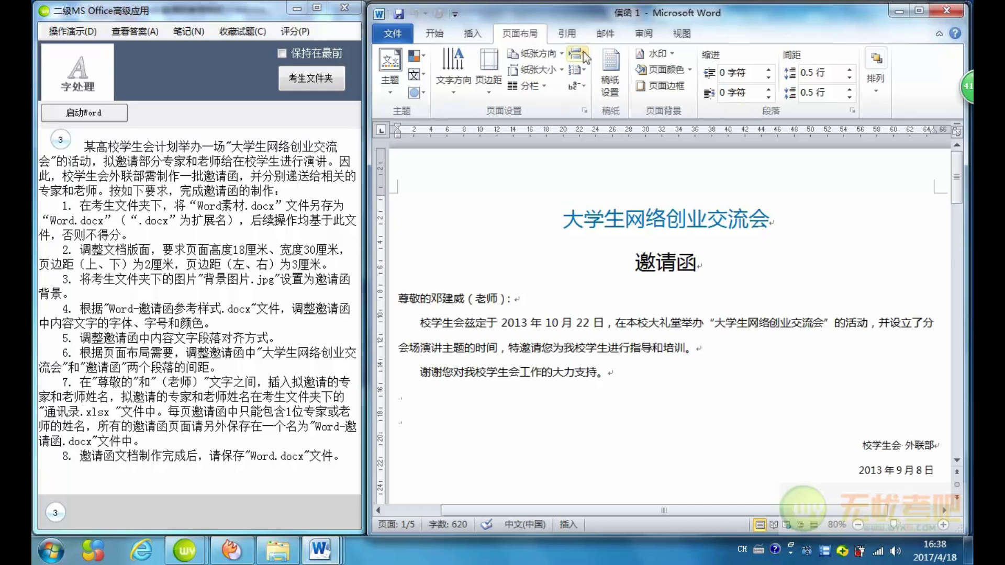
- Set the 背景图片 picture as the page fill effect for the merged letters
{"action": "left_click", "coordinate": [672, 70]}
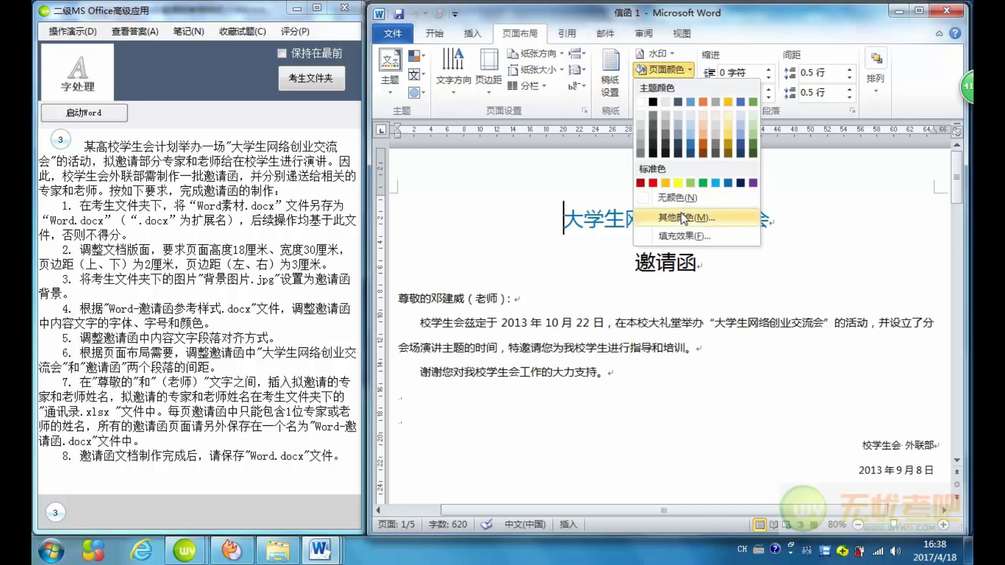
{"action": "left_click", "coordinate": [681, 237]}
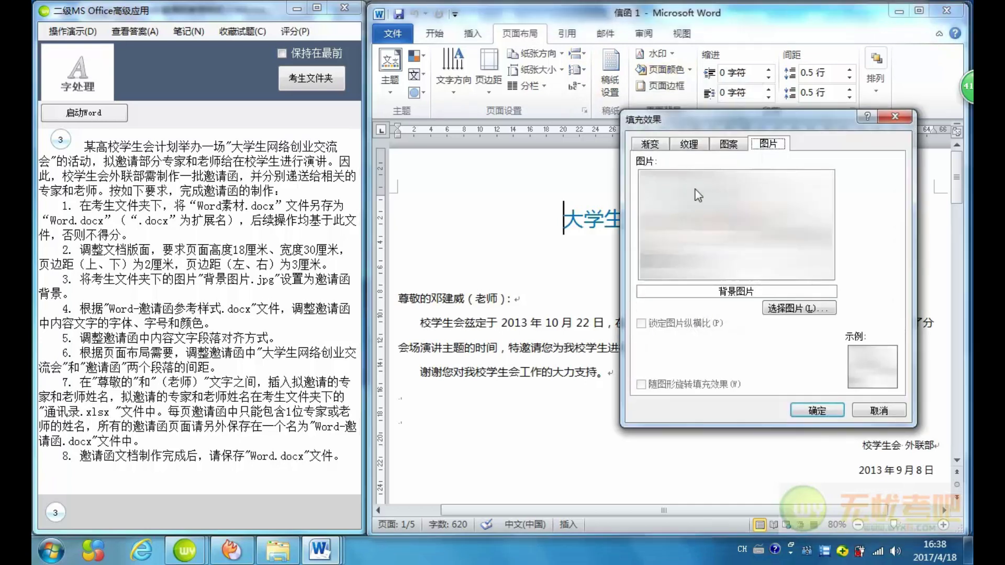
{"action": "left_click", "coordinate": [817, 410]}
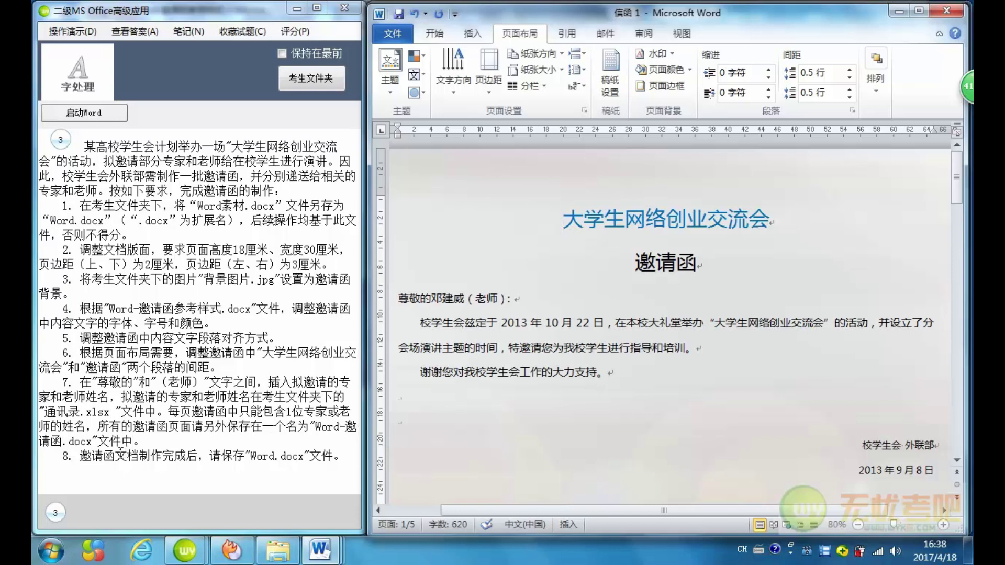
- Save the merged document under the file name Word-邀请函, dropping 参考样式 from the reference name
{"action": "left_click", "coordinate": [401, 16]}
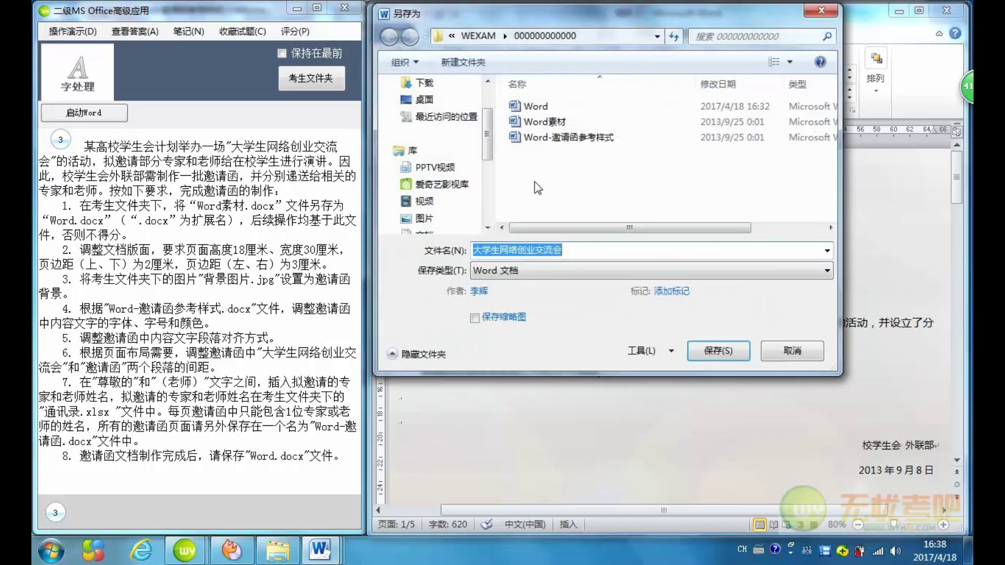
{"action": "left_click", "coordinate": [553, 140]}
{"action": "double_click", "coordinate": [546, 247]}
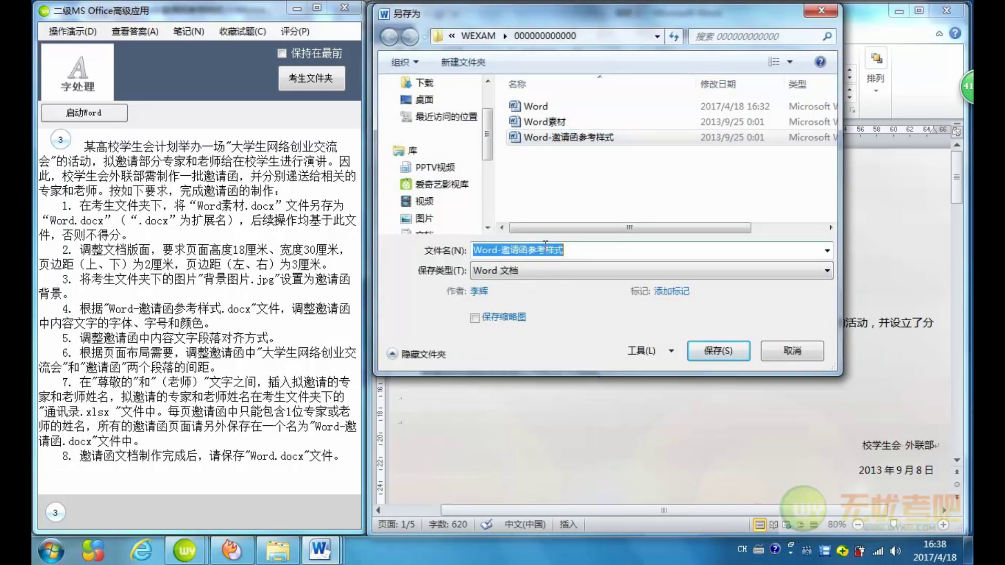
{"action": "left_click", "coordinate": [530, 249]}
{"action": "left_click_drag", "start_coordinate": [530, 249], "coordinate": [578, 256]}
{"action": "key", "text": "BackSpace"}
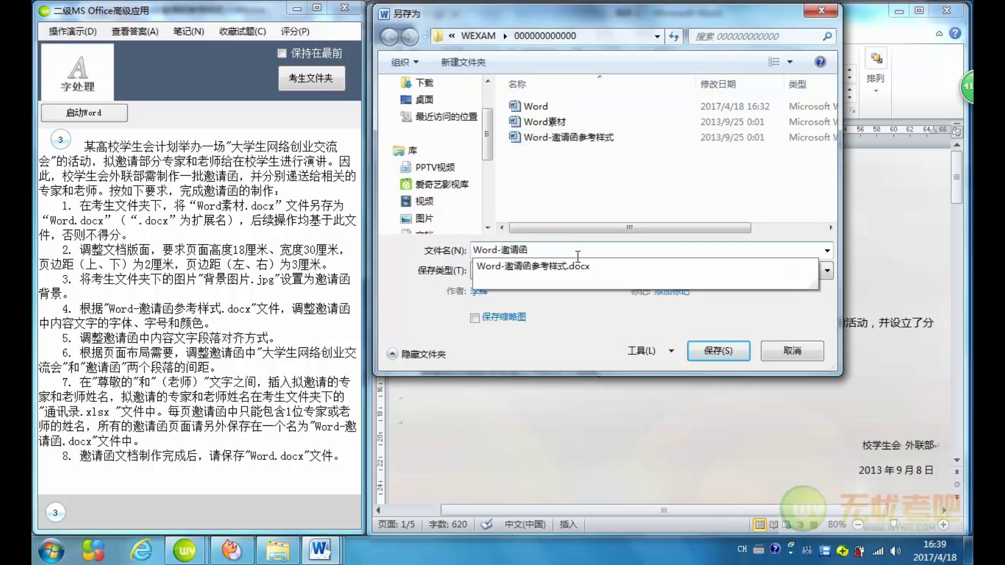
{"action": "left_click", "coordinate": [702, 351]}
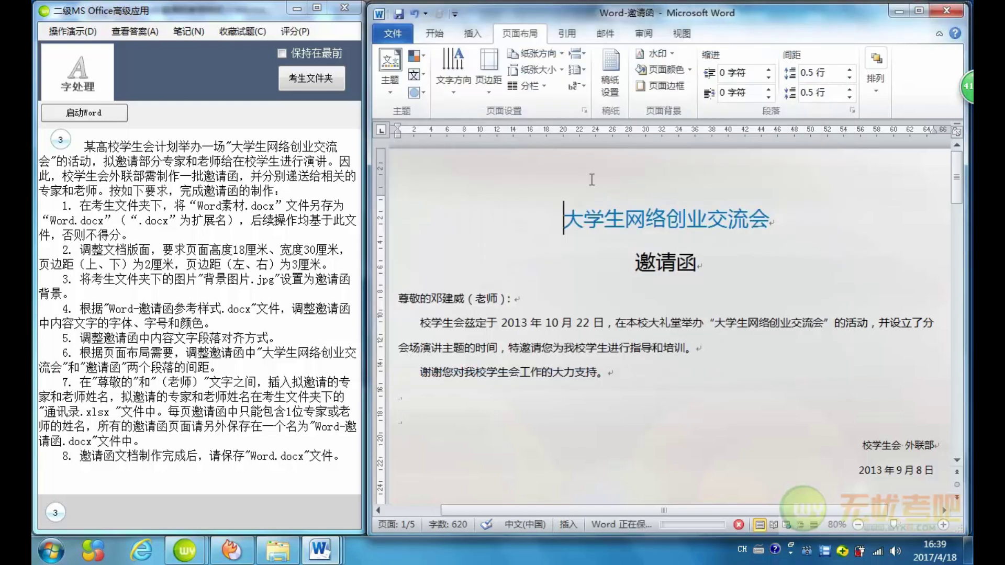
- Close Word-邀请函, turn off result preview, close the Mail Merge pane, and save the original invitation
{"action": "left_click", "coordinate": [947, 10]}
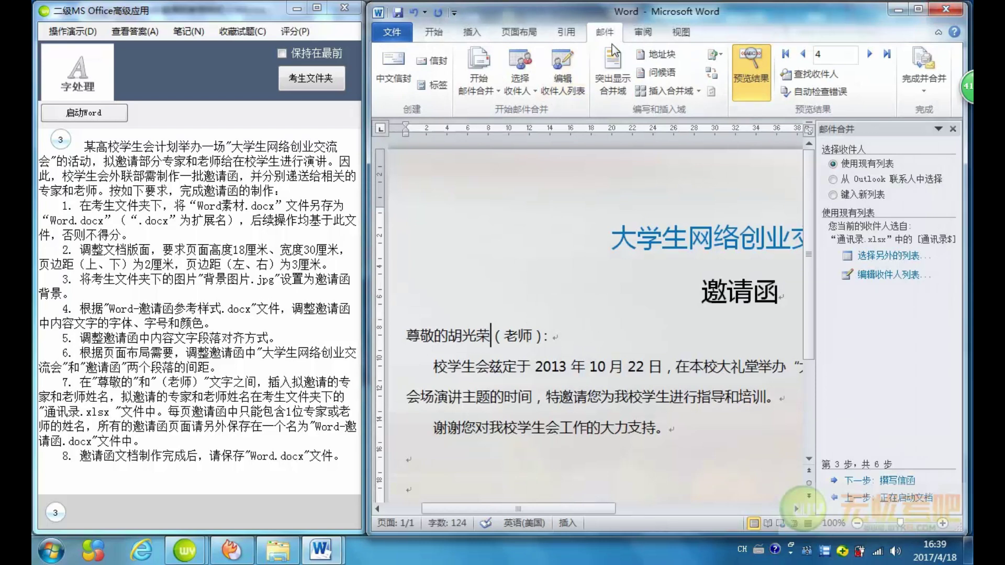
{"action": "left_click", "coordinate": [750, 78]}
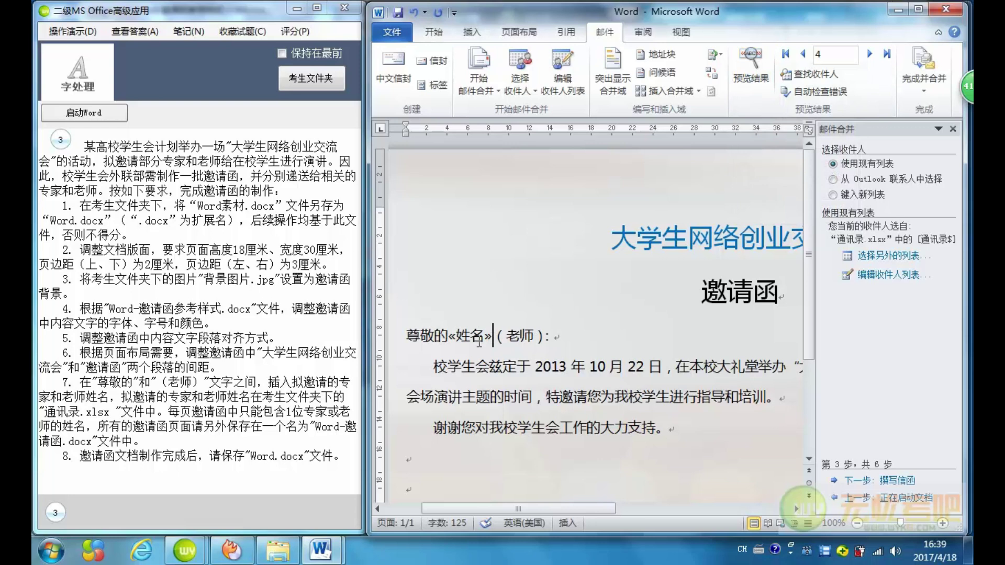
{"action": "left_click", "coordinate": [953, 129]}
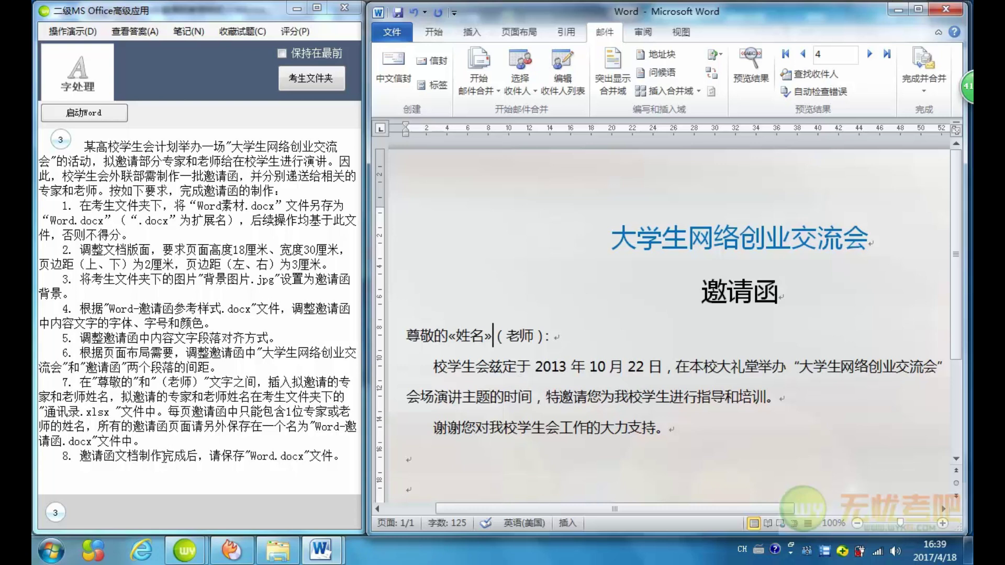
{"action": "left_click", "coordinate": [398, 13]}
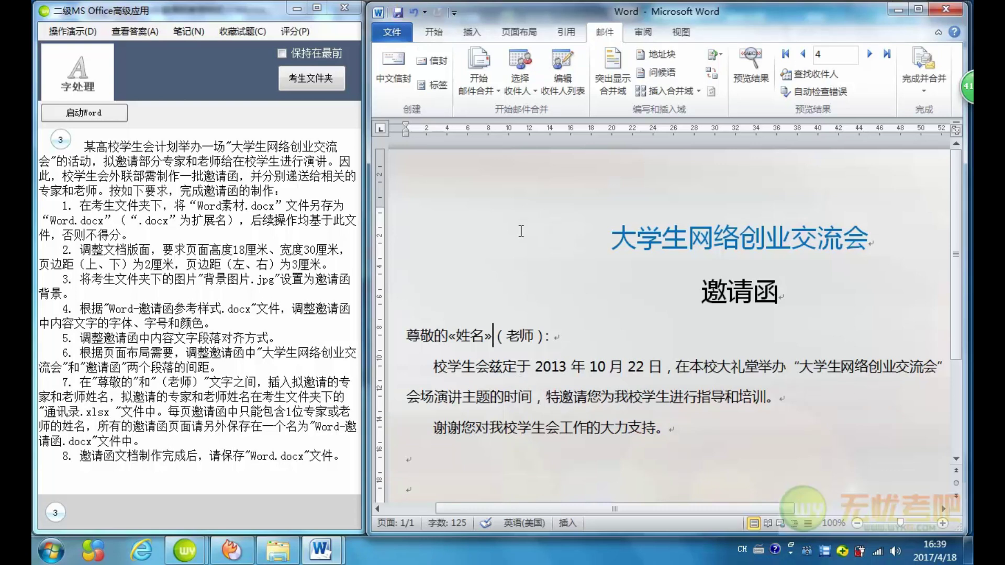